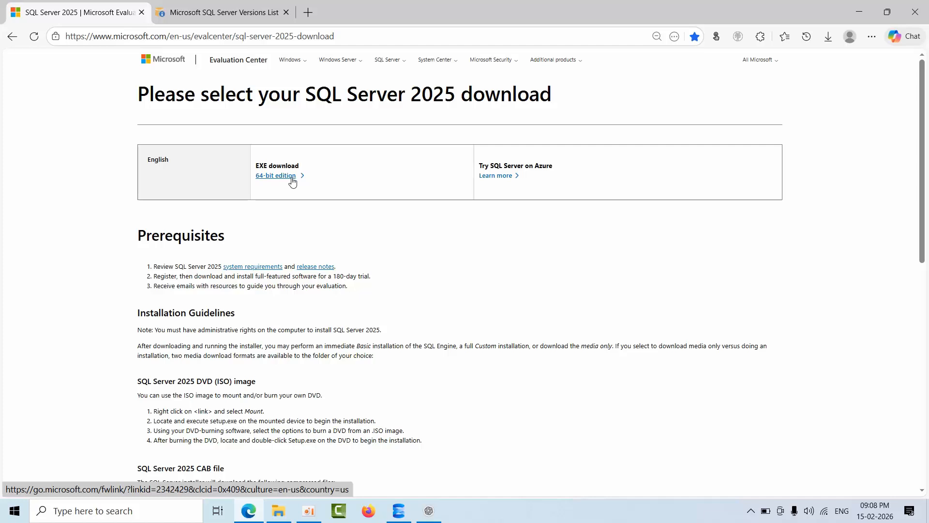
Download and run the 64-bit SQL Server 2025 evaluation installer, and open its media download options with the ISO package.
left_click(289, 177)
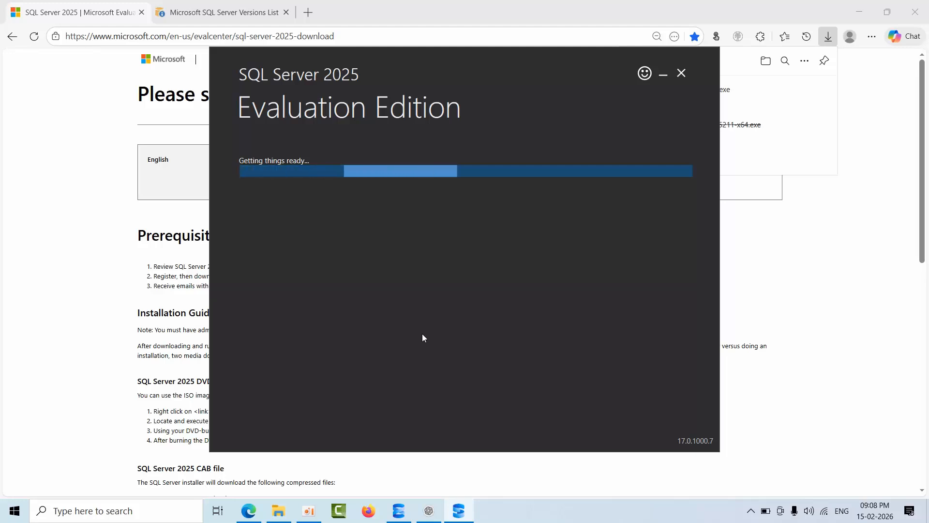
left_click(600, 238)
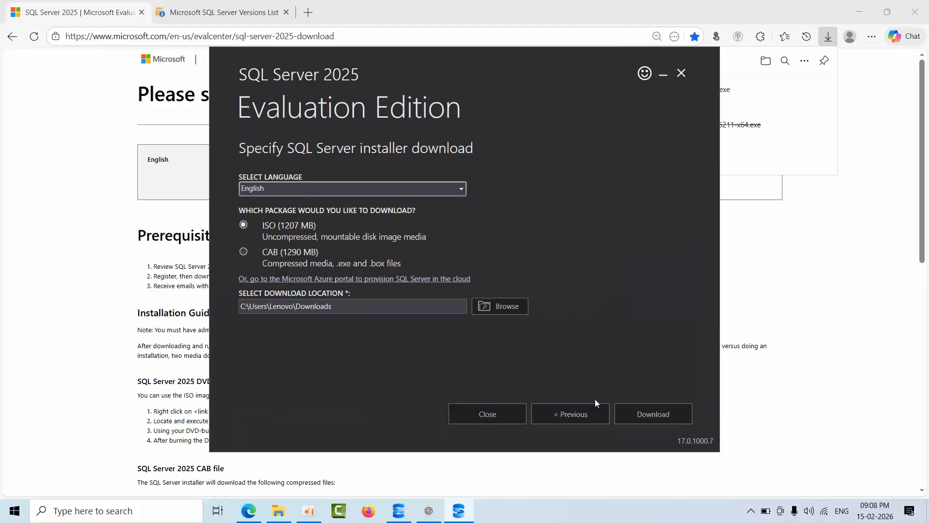
left_click_drag(325, 306, 214, 302)
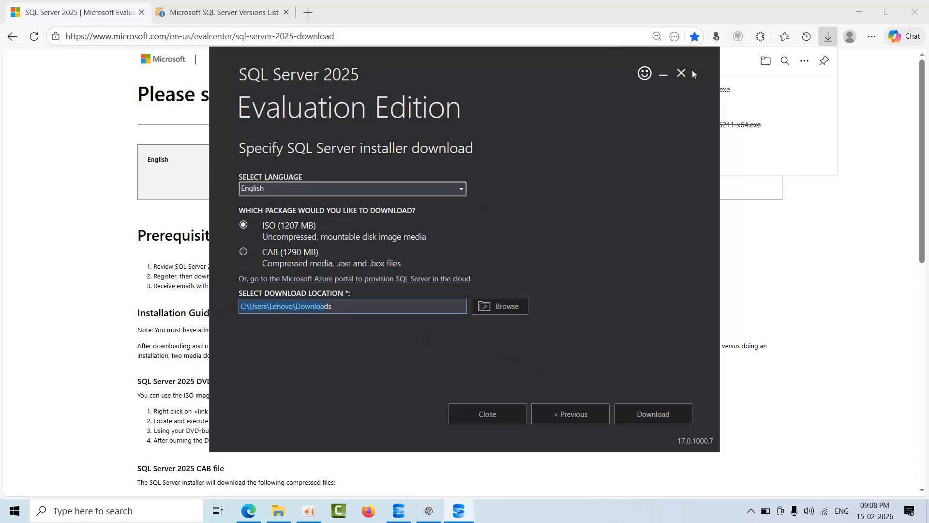
Exit the SQL Server installer without downloading media and view the SQL folder in Downloads.
left_click(681, 76)
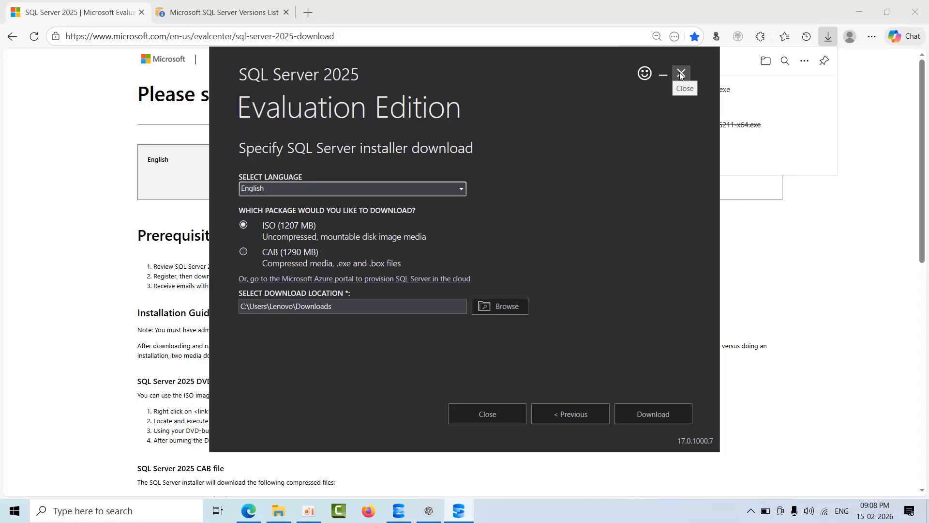
left_click(680, 75)
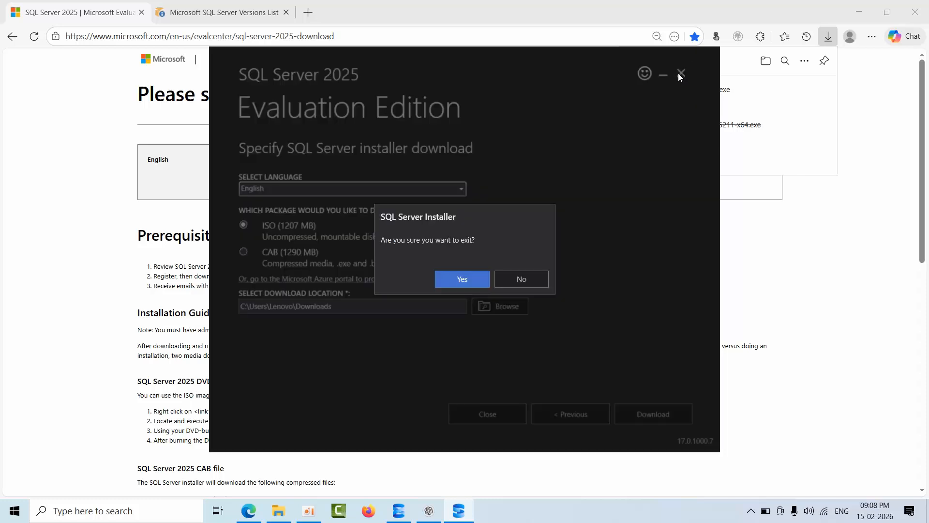
left_click(457, 279)
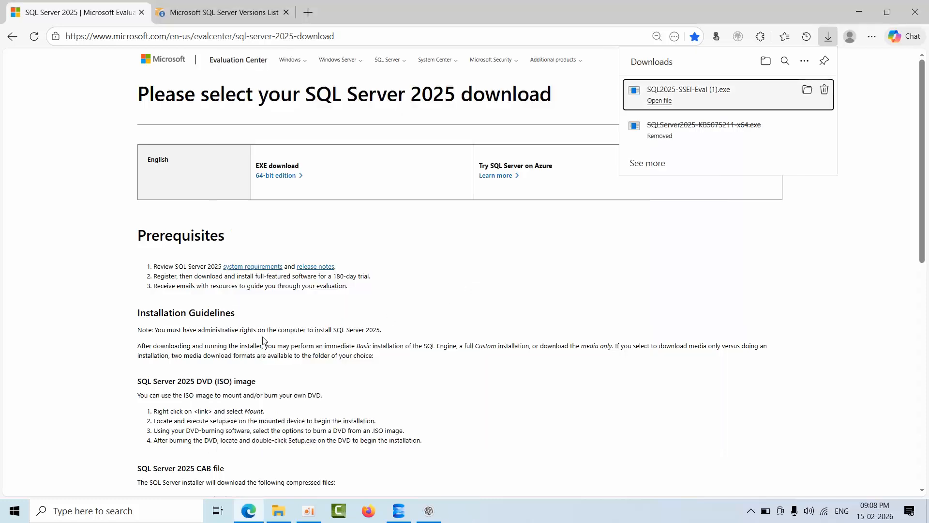
left_click(278, 514)
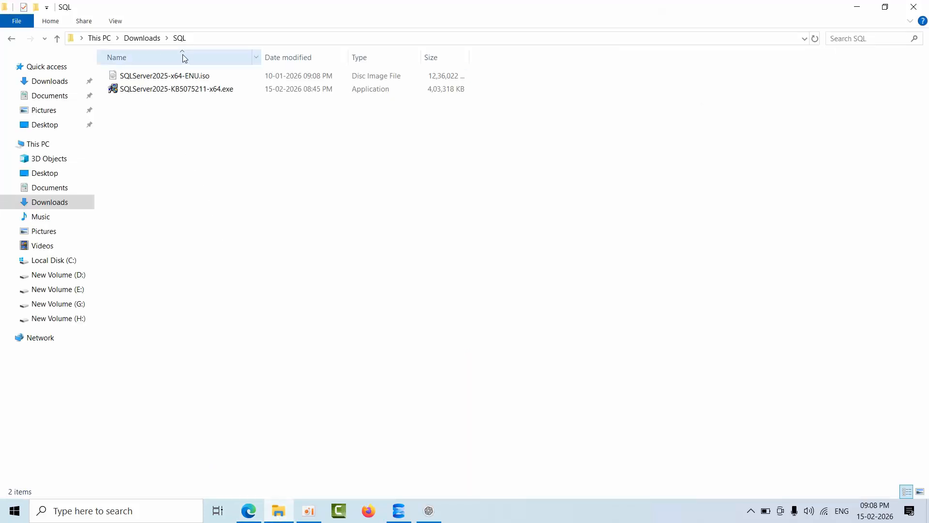
Switch to Edge and open the Cumulative update 2 (CU2) for SQL Server 2025 article from the SQL Server versions list.
left_click(249, 511)
left_click(203, 10)
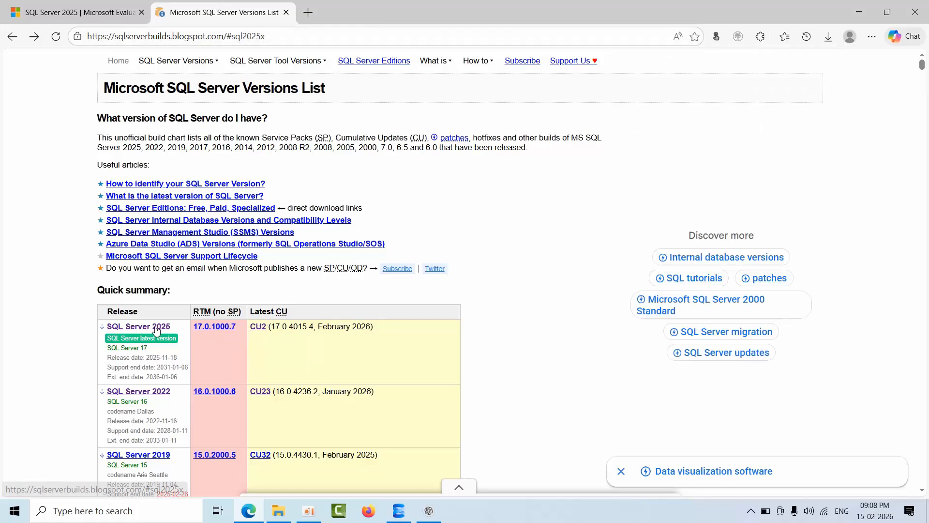
left_click(259, 328, "ctrl")
left_click(369, 4)
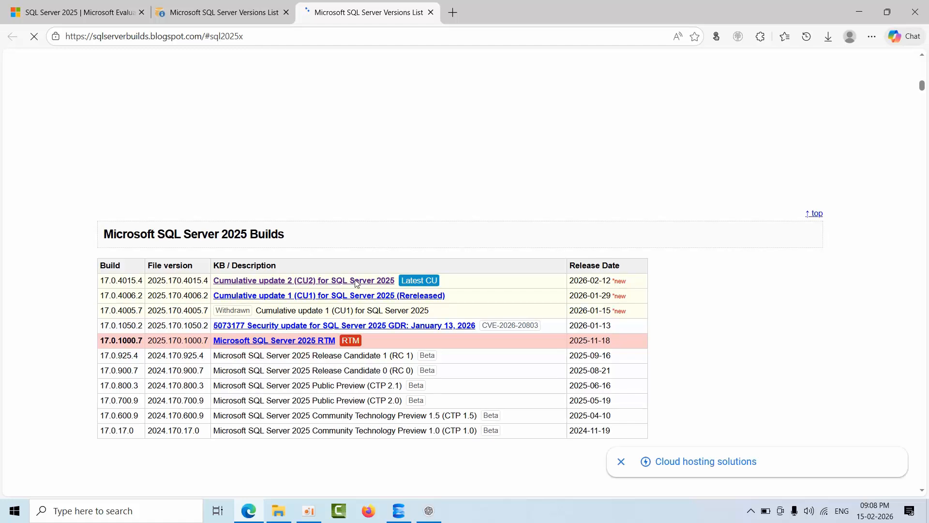
left_click(358, 286)
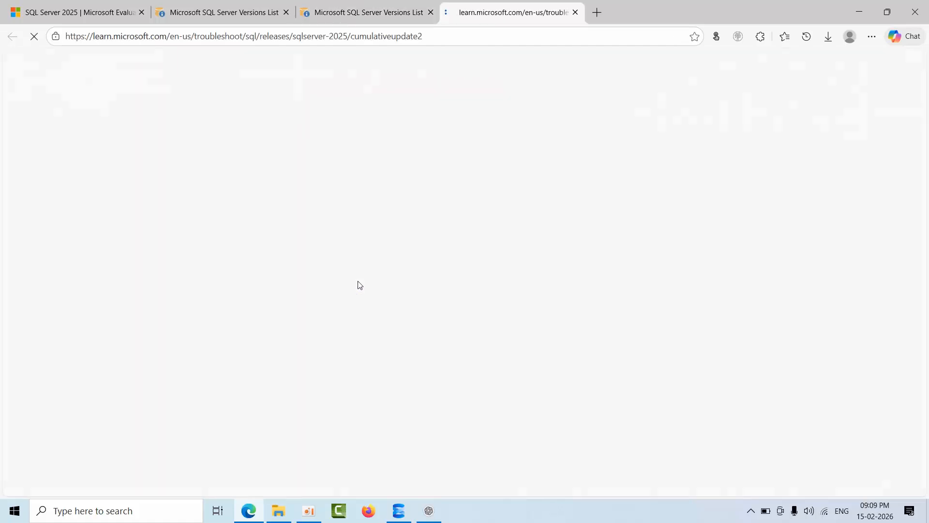
Review the summary and known issues in the CU2 article and compare them with the latest CU in the versions list.
scroll(458, 294, "down", 3)
scroll(457, 295, "down", 6)
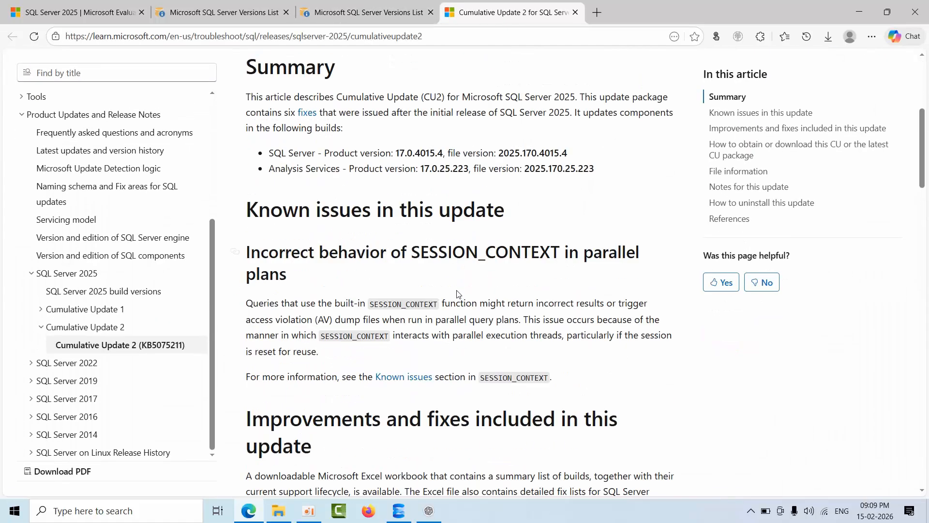
scroll(418, 262, "up", 2)
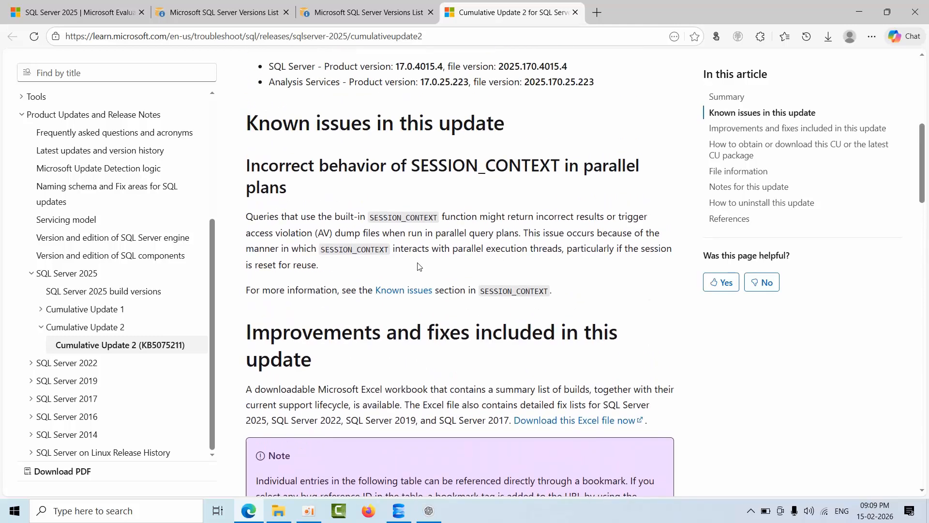
scroll(419, 267, "down", 2)
scroll(419, 266, "up", 2)
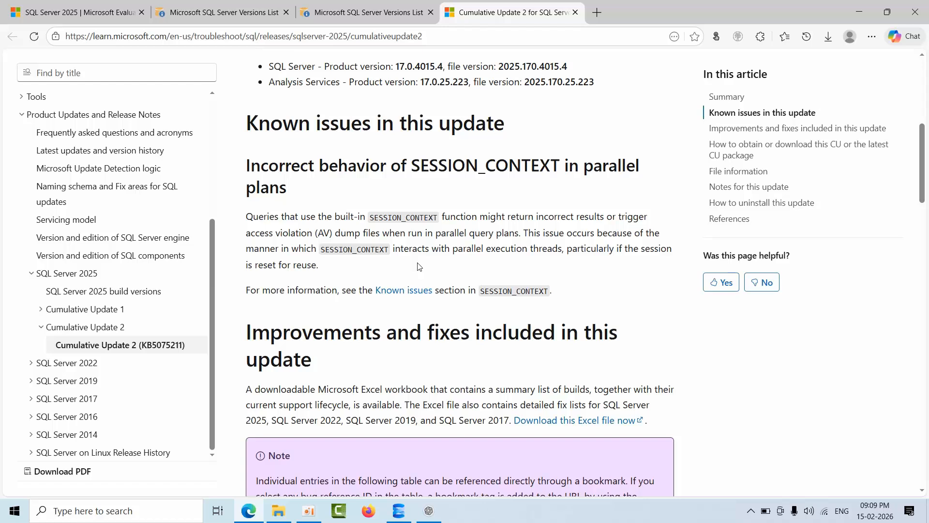
left_click(373, 6)
left_click(264, 7)
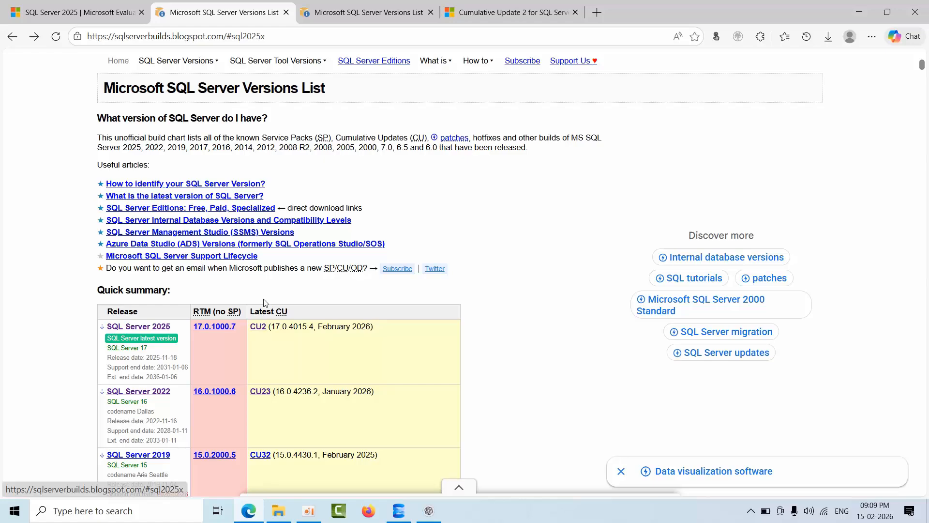
left_click(505, 4)
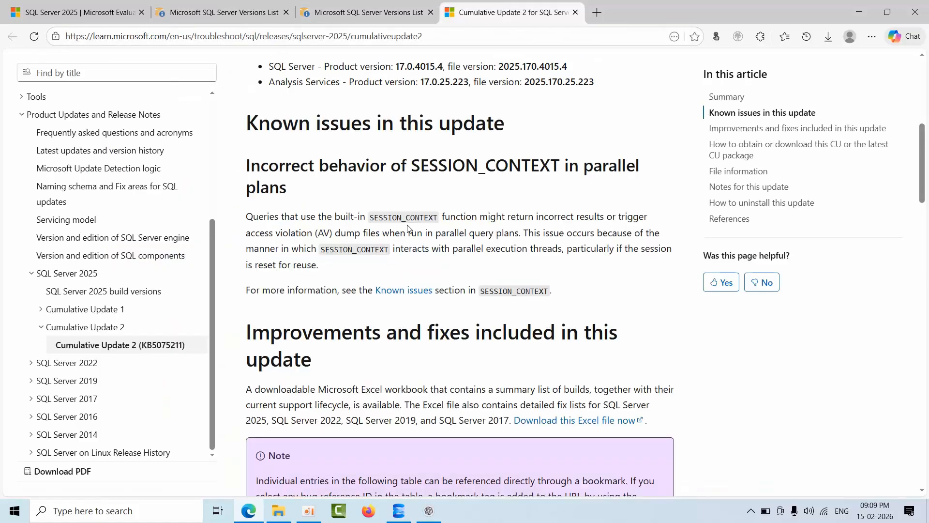
View the Windows download page for the latest SQL Server 2025 cumulative update package from the CU2 article, and close it.
scroll(409, 213, "down", 20)
scroll(409, 235, "down", 3)
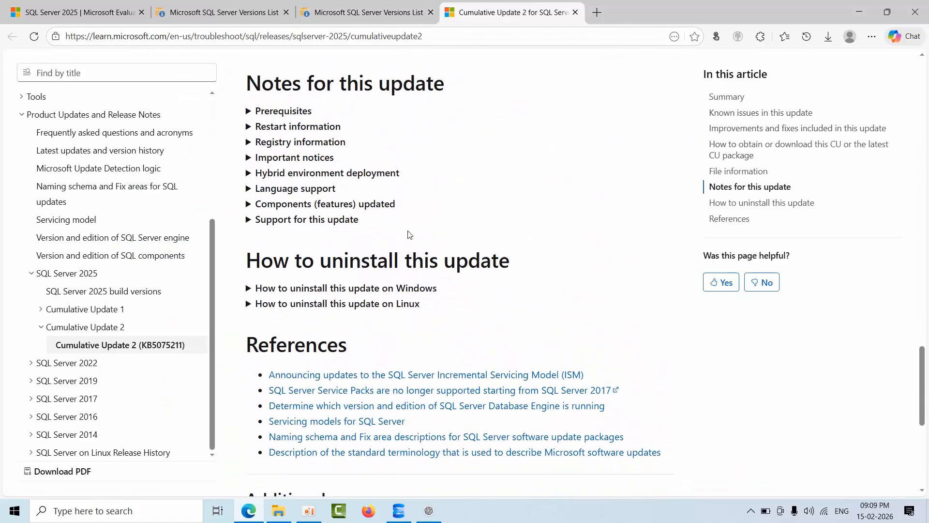
scroll(409, 235, "up", 5)
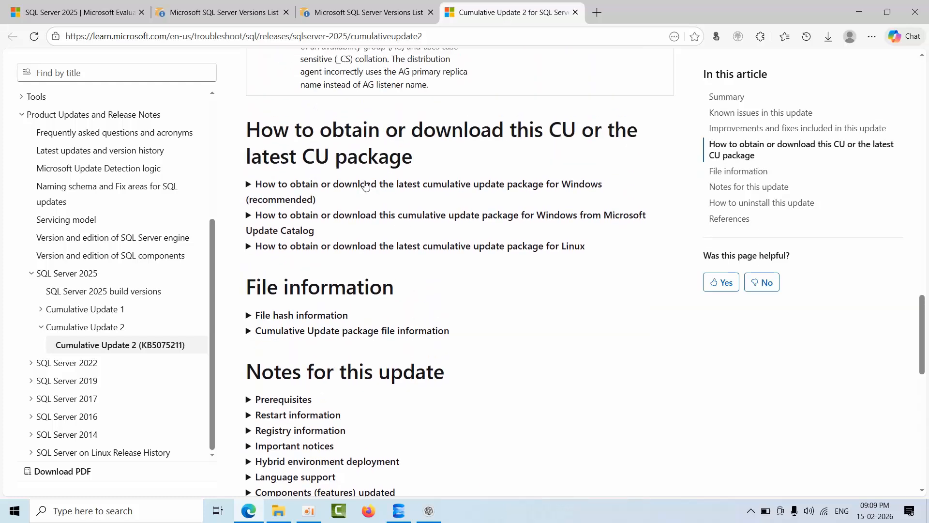
left_click(364, 187)
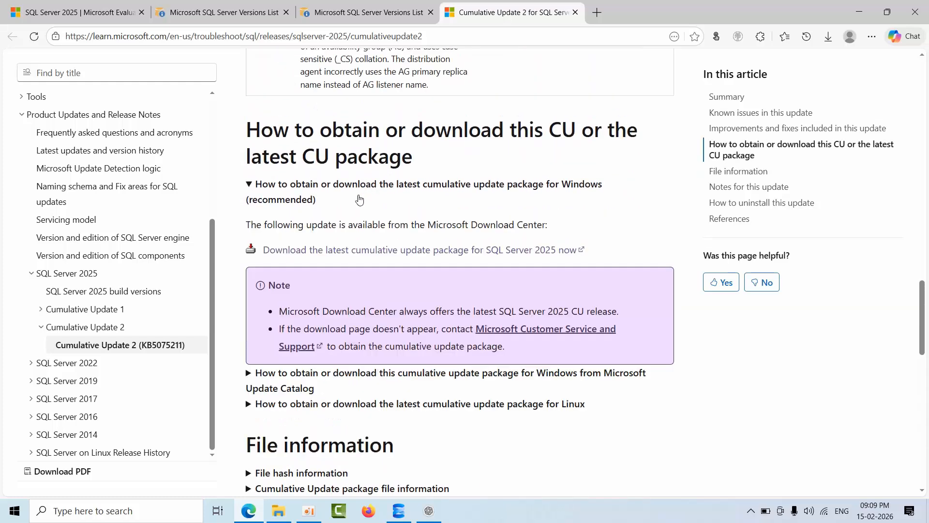
left_click(371, 255)
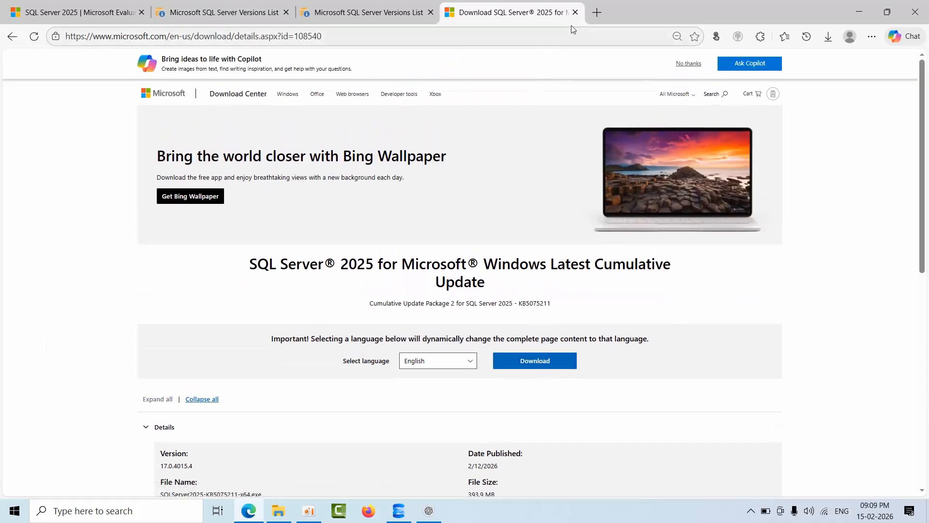
left_click(574, 12)
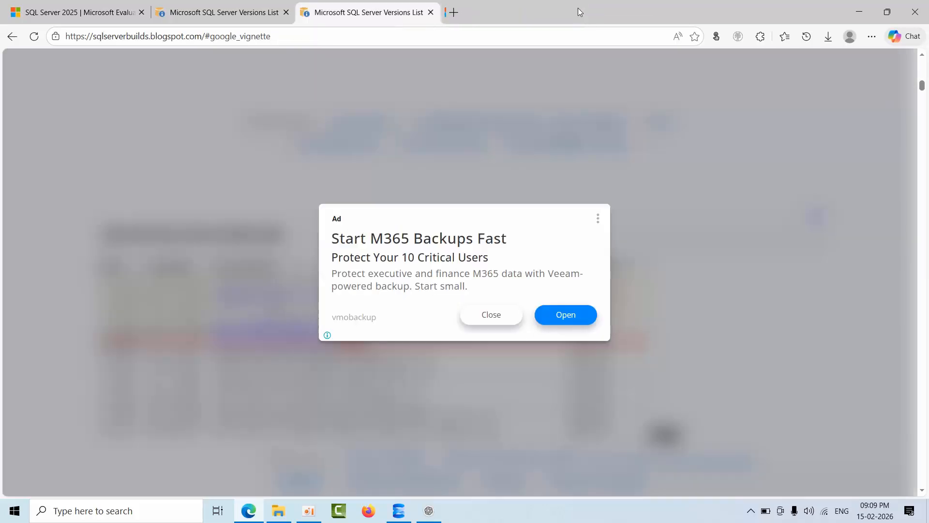
Switch to File Explorer and mount the SQLServer2025-x64-ENU.iso disc image.
left_click(278, 511)
right_click(195, 77)
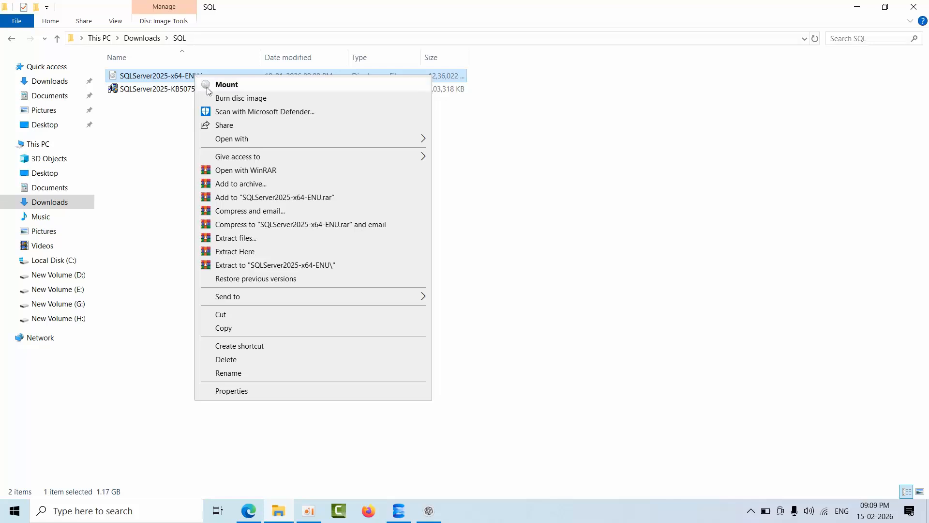
mouse_move(243, 144)
left_click(230, 85)
Copy all files from the mounted SQLServer2025 DVD drive into the Downloads\SQL folder.
key("ctrl+a")
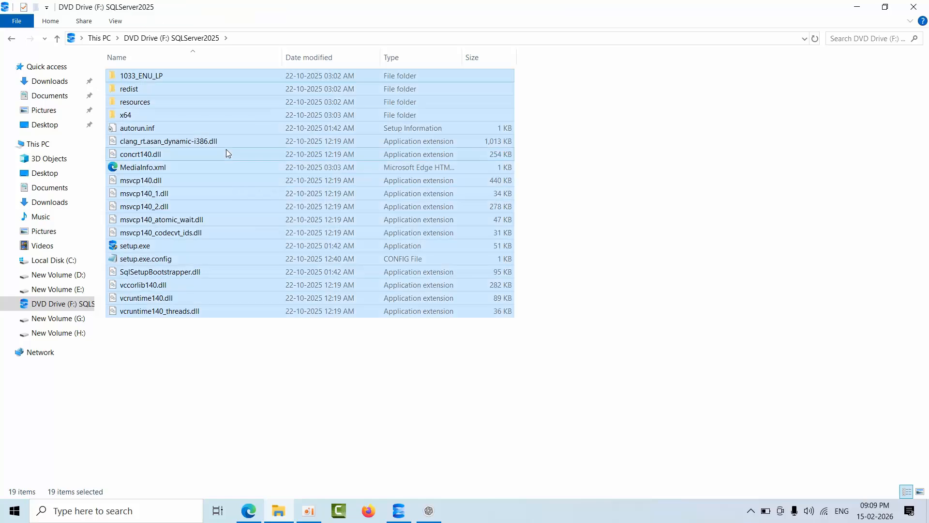
right_click(226, 149)
left_click(266, 280)
left_click(98, 38)
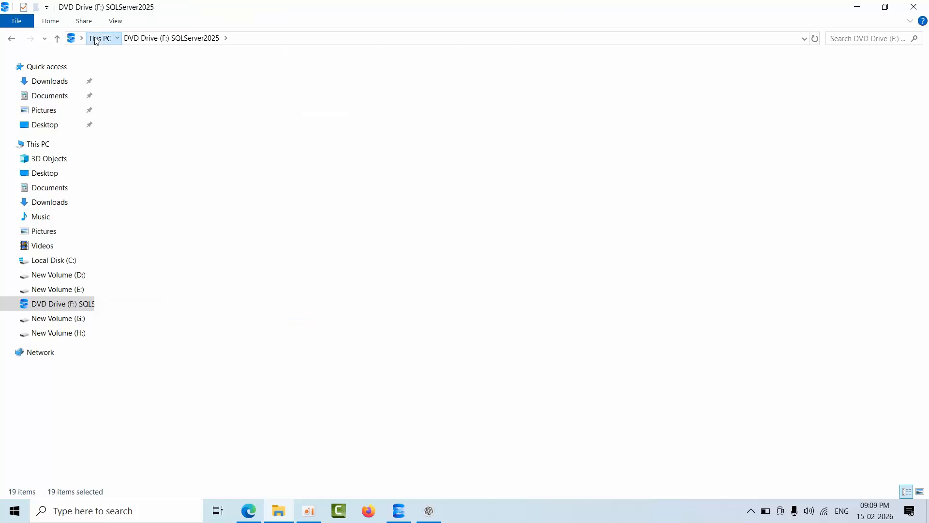
left_click(55, 83)
double_click(150, 119)
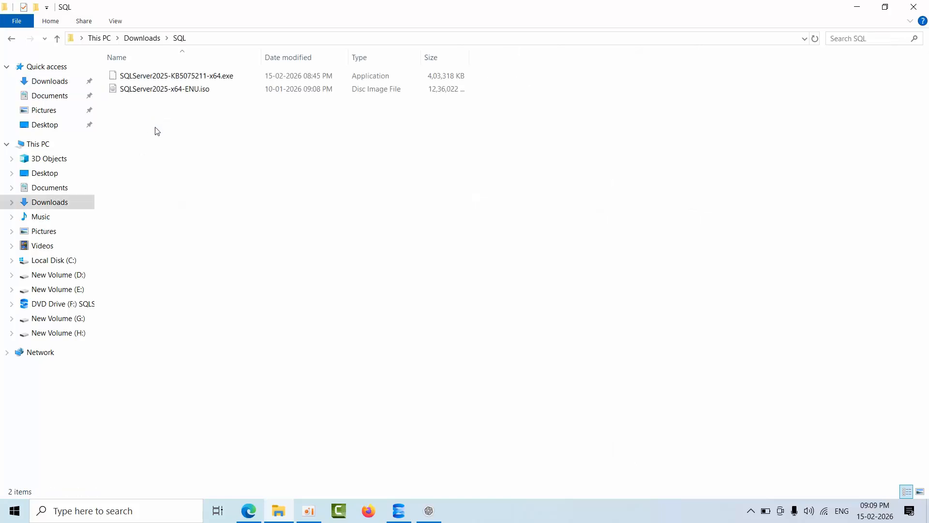
right_click(192, 153)
mouse_move(251, 341)
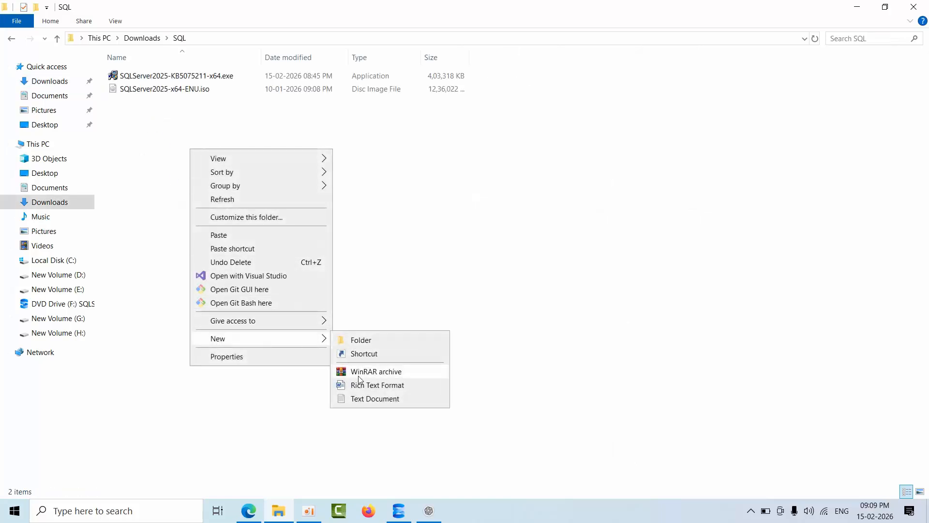
left_click(124, 155)
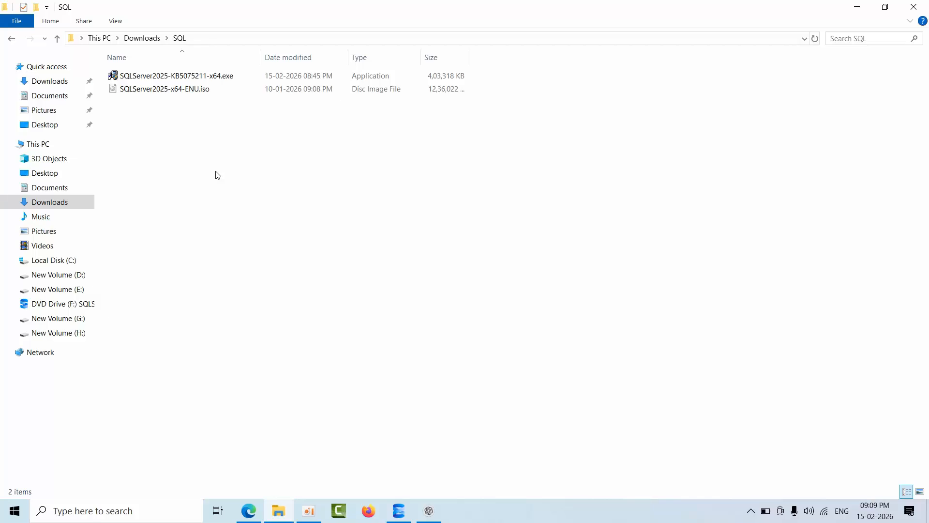
key("ctrl+v")
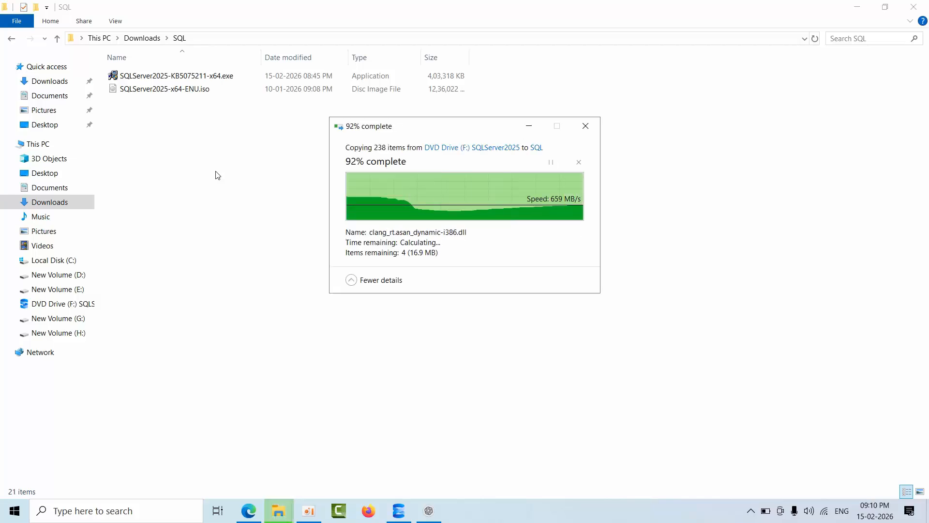
left_click(614, 167)
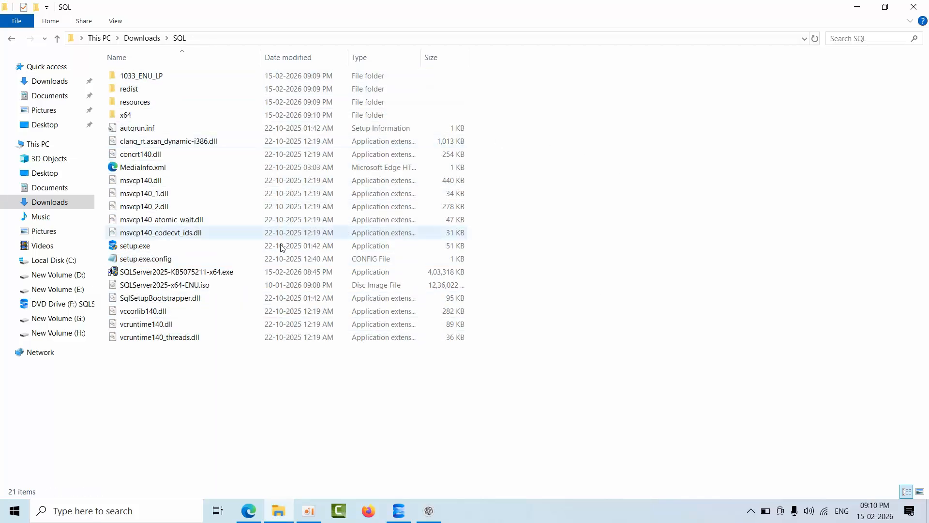
Create a folder named Updates in the SQL folder and move SQLServer2025-KB5075211-x64.exe into it.
left_click(253, 275)
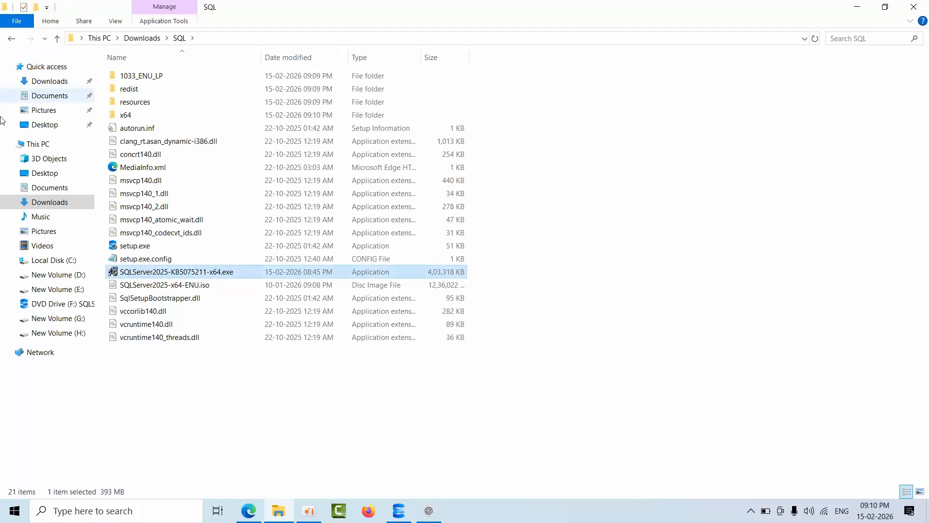
right_click(535, 207)
left_click(395, 278)
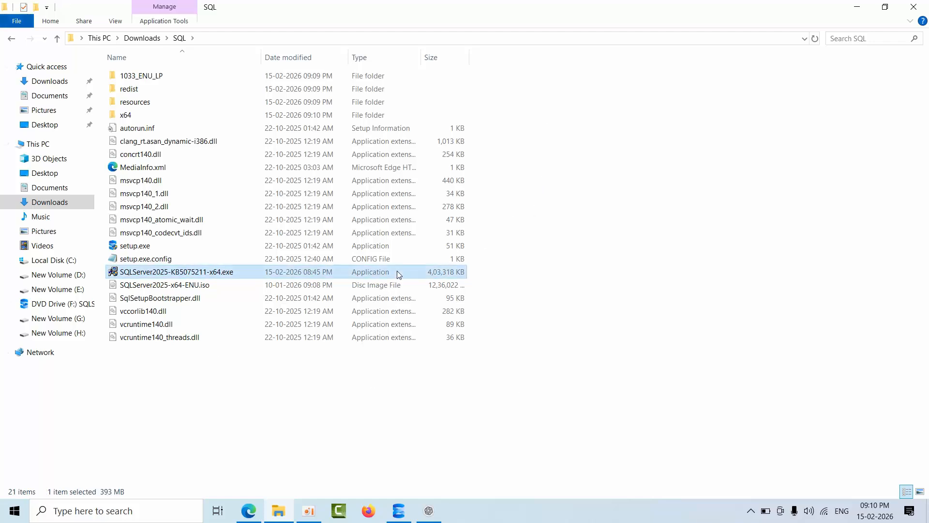
right_click(545, 214)
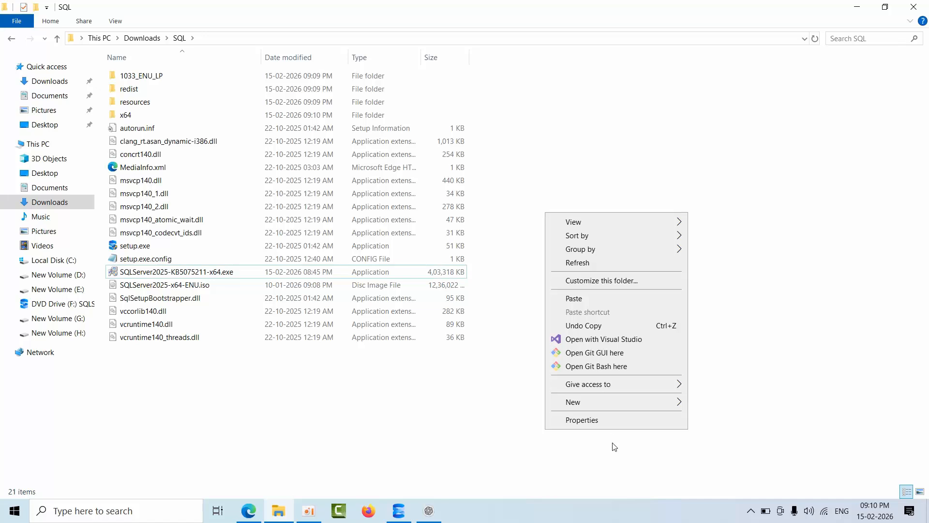
mouse_move(636, 402)
mouse_move(599, 400)
left_click(726, 403)
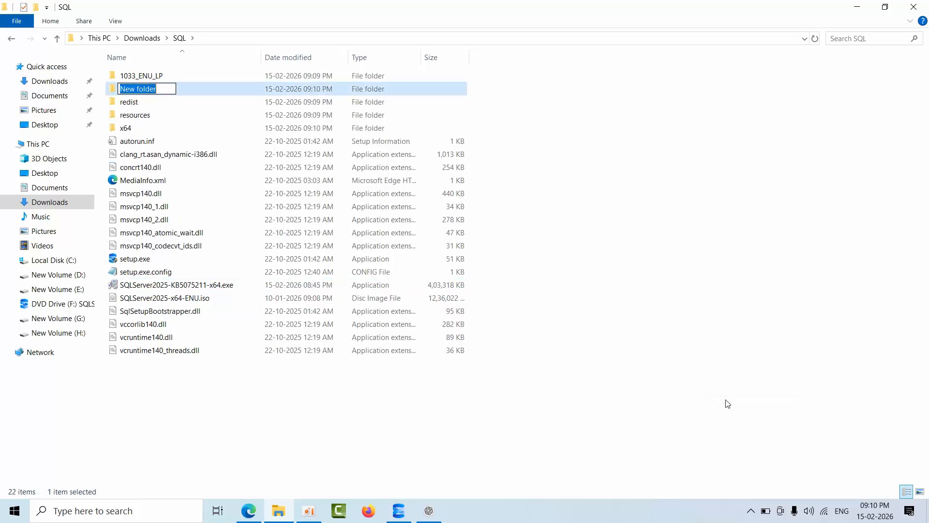
type("Updates")
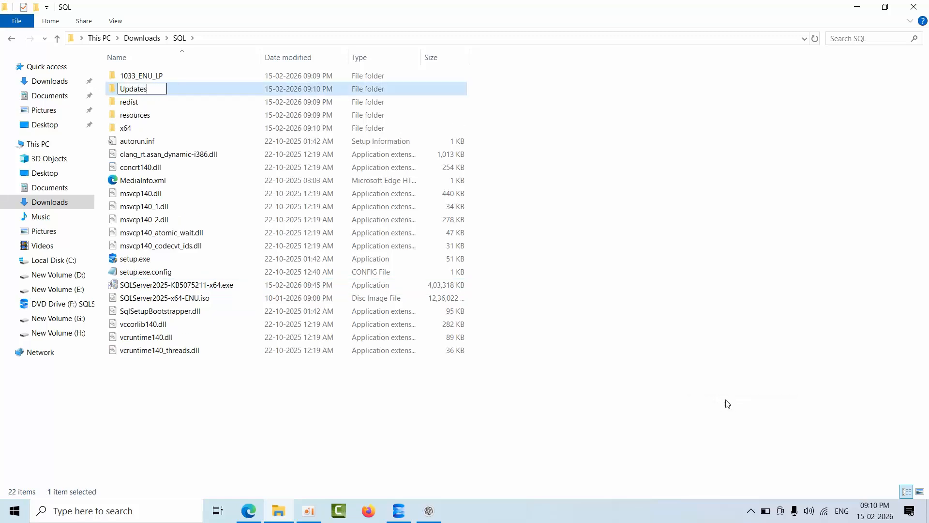
key("Return")
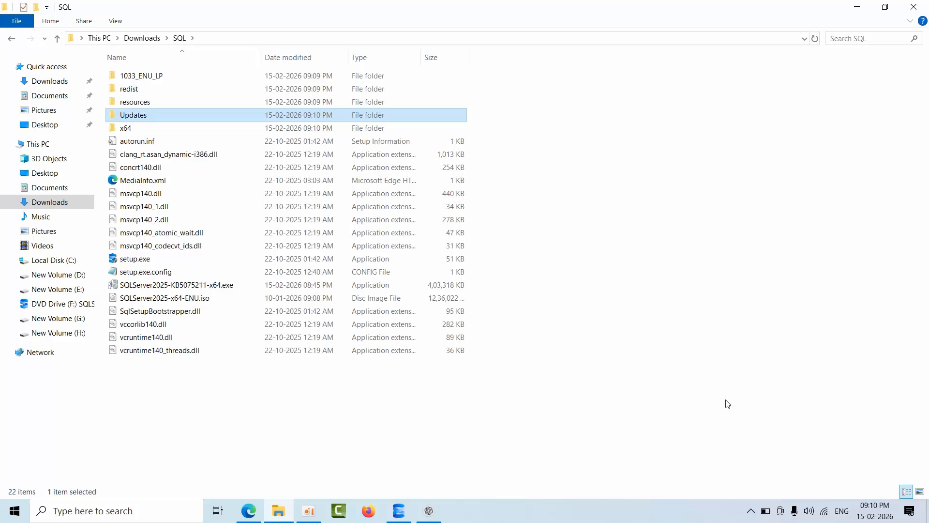
key("Return")
key("ctrl+v")
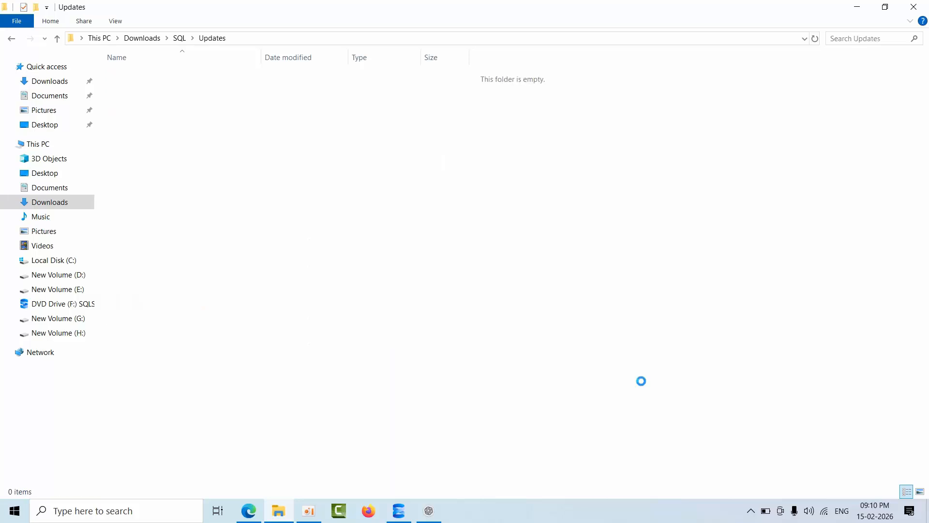
Return to the SQL folder and refresh its contents.
left_click(179, 38)
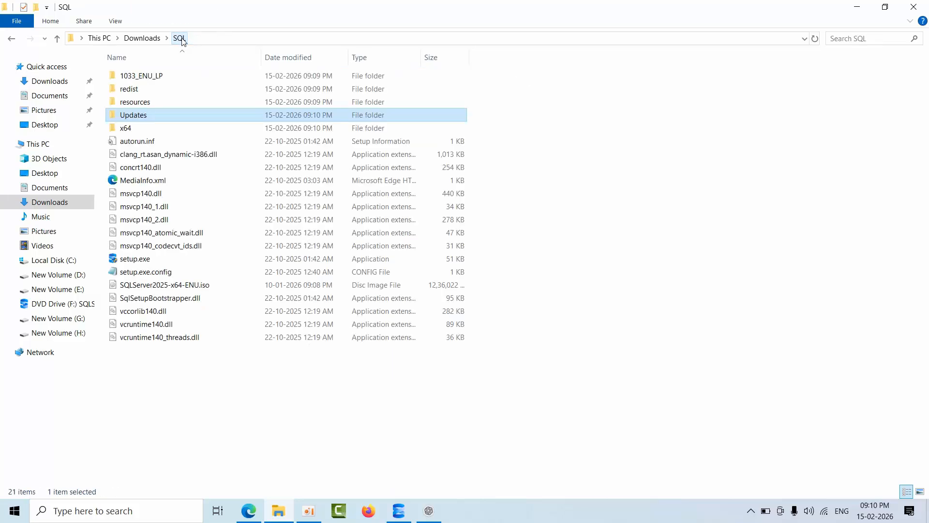
right_click(591, 197)
left_click(626, 247)
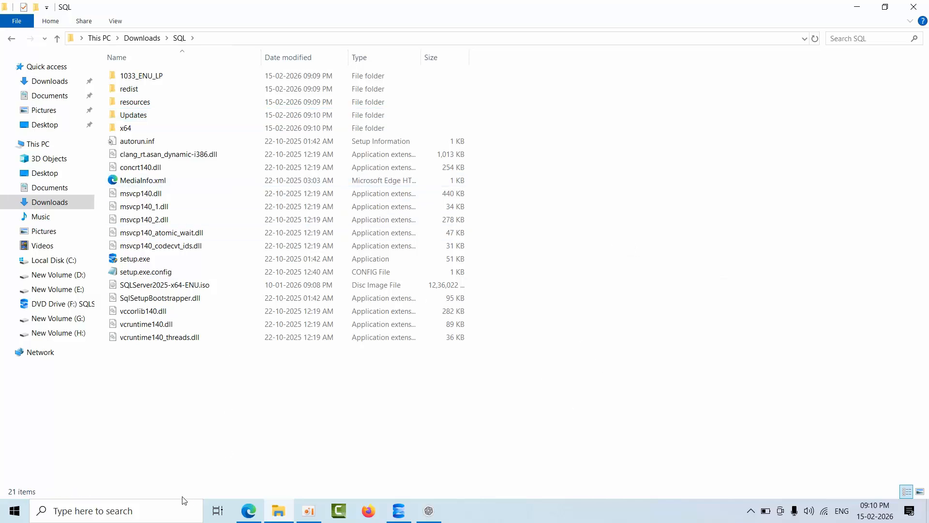
Switch to a new Command Prompt, change its directory to C:\Users\Lenovo\Downloads\SQL using the folder's path, and clear the screen.
left_click(157, 511)
type("cmd")
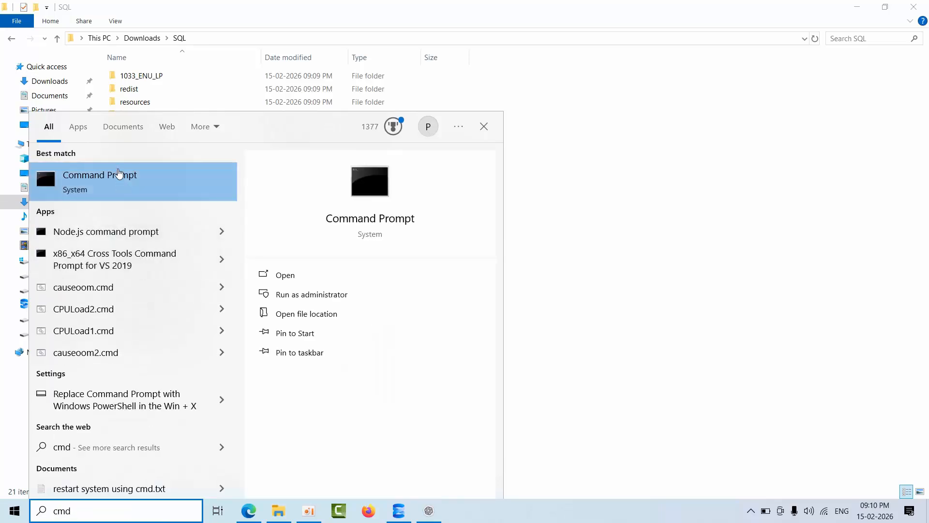
left_click(118, 180)
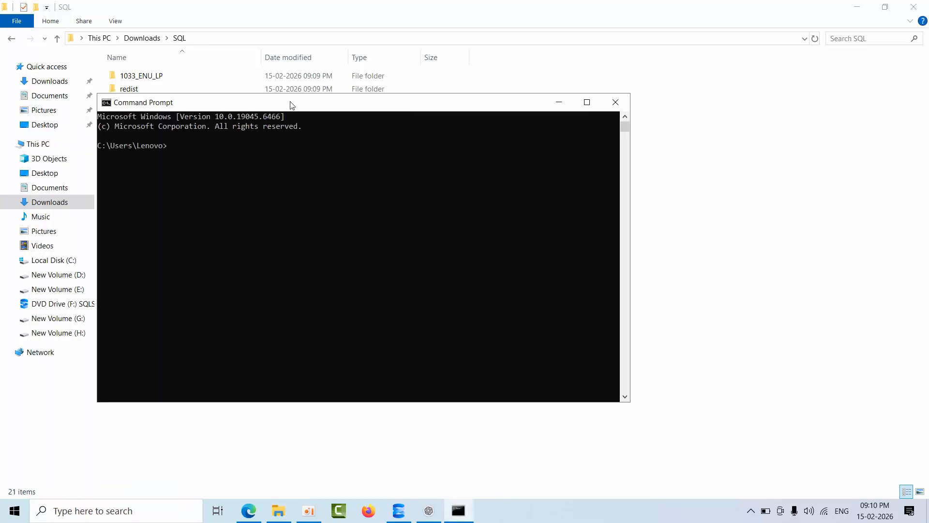
left_click(637, 293)
left_click(278, 38)
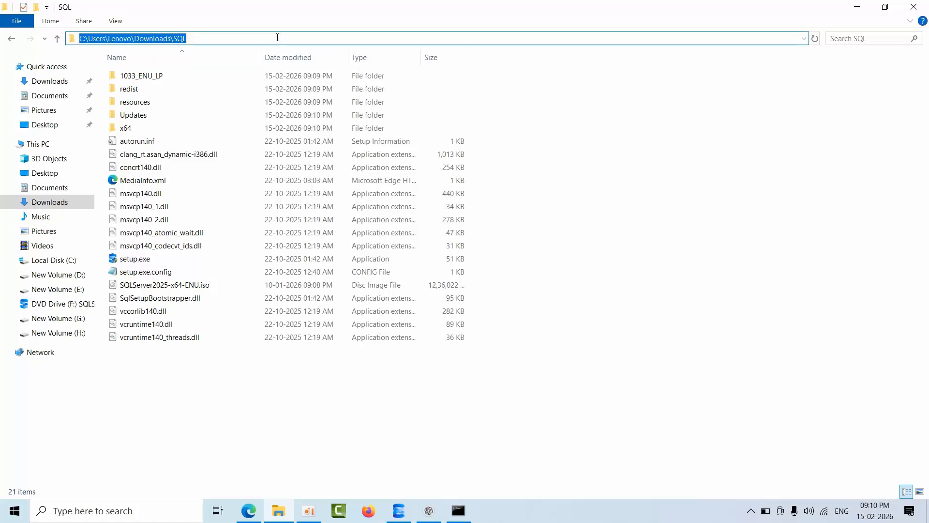
left_click(458, 510)
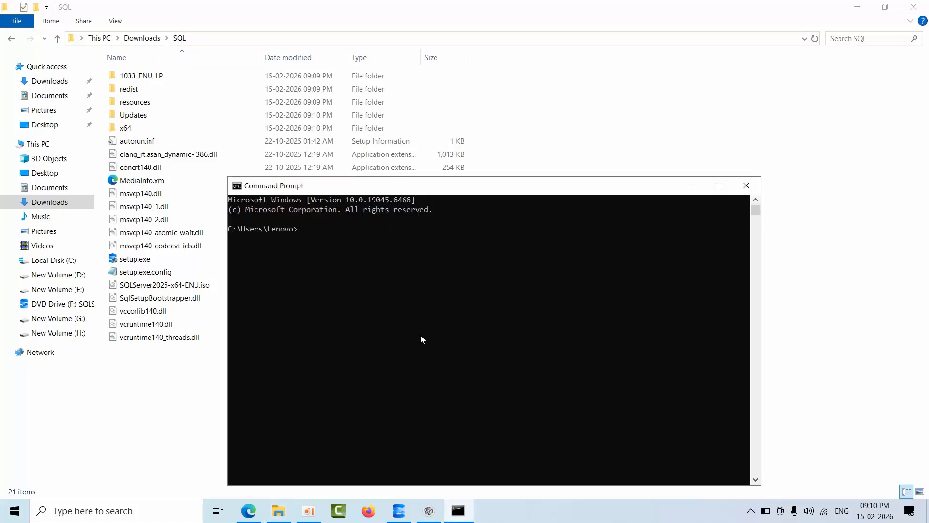
key("ctrl+v")
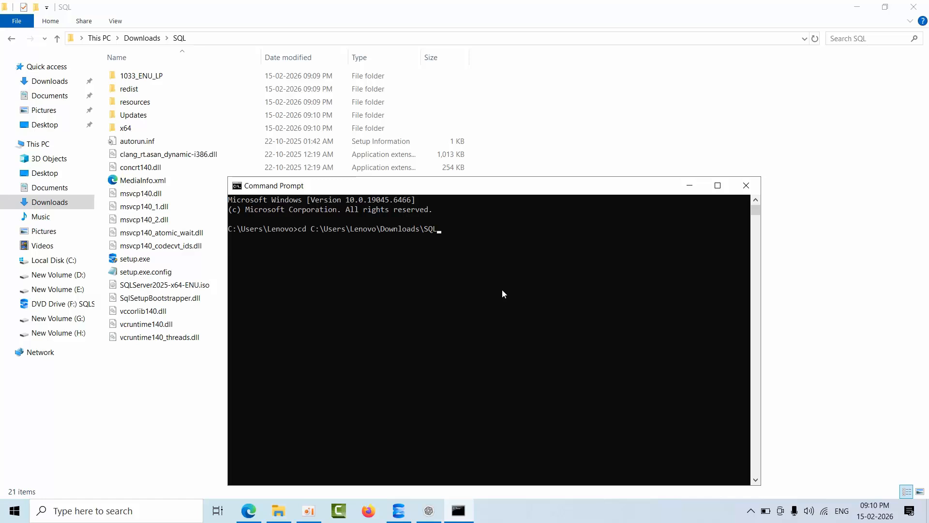
key("Return")
type("cls")
key("Return")
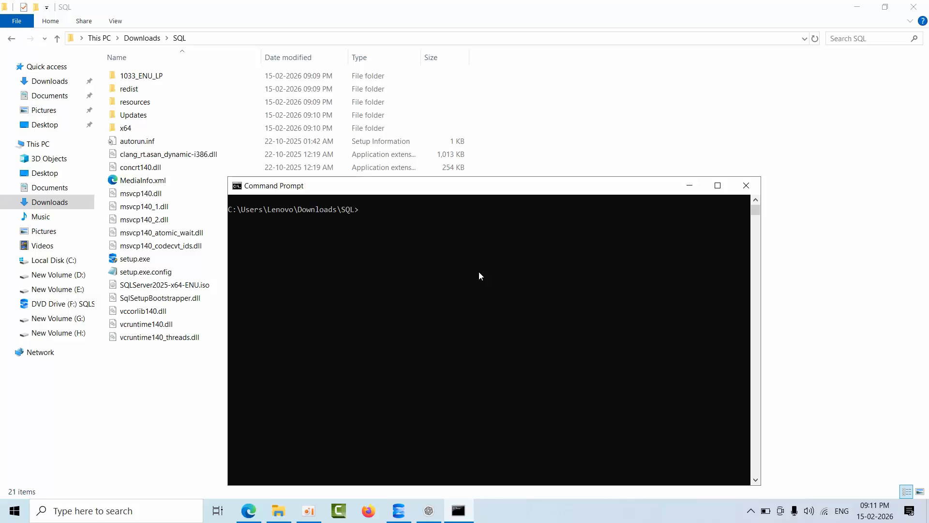
Run setup.exe /Action=Install /UpdateEnabled=True /UpdateSource=".\Updates" and allow it to make changes to the computer.
key("ctrl+v")
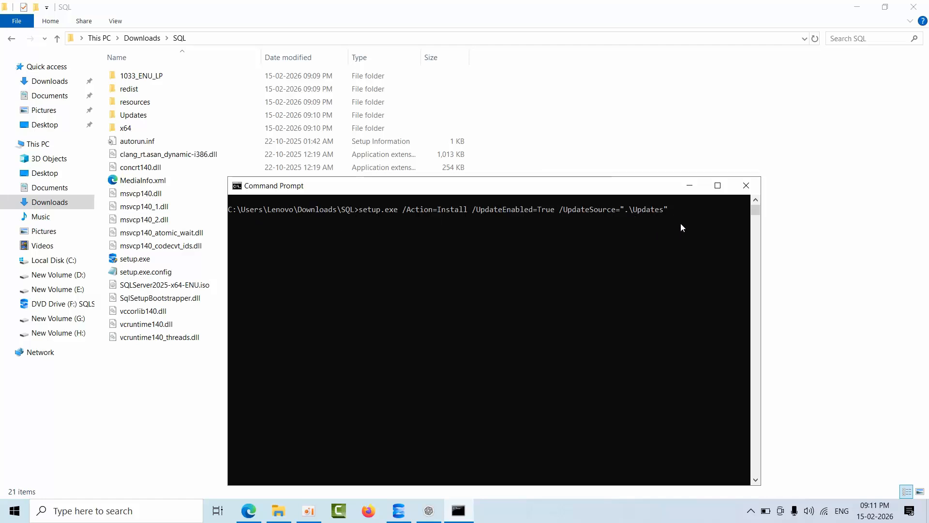
key("Return")
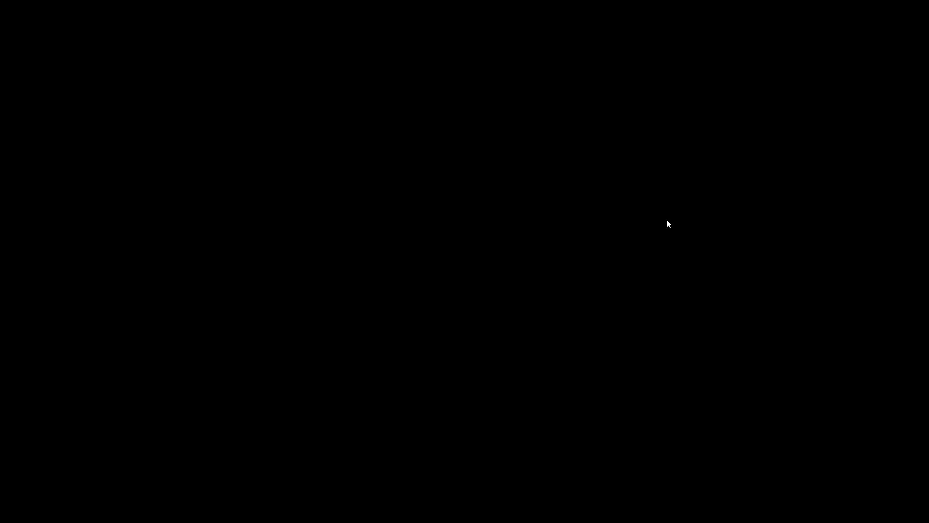
left_click(413, 340)
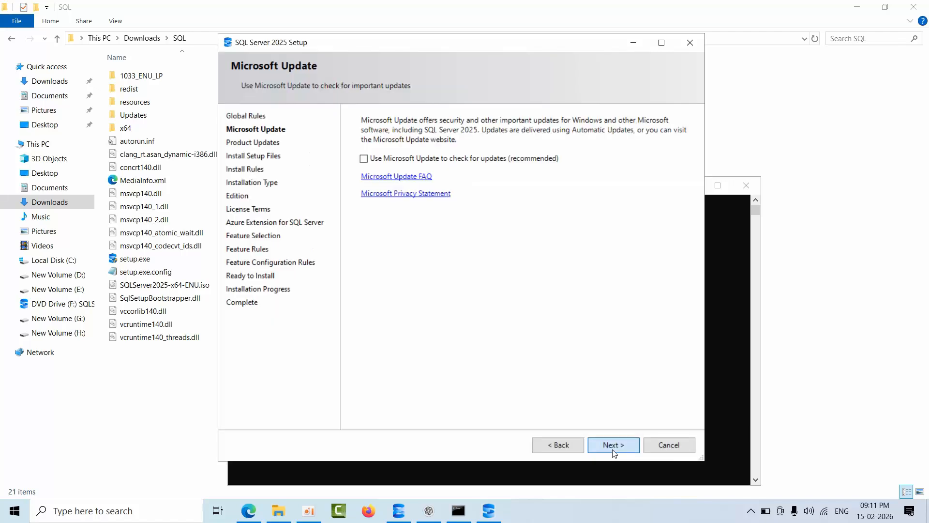
Continue through setup with SQL Server product updates included and a new installation of SQL Server 2025 selected.
left_click(613, 448)
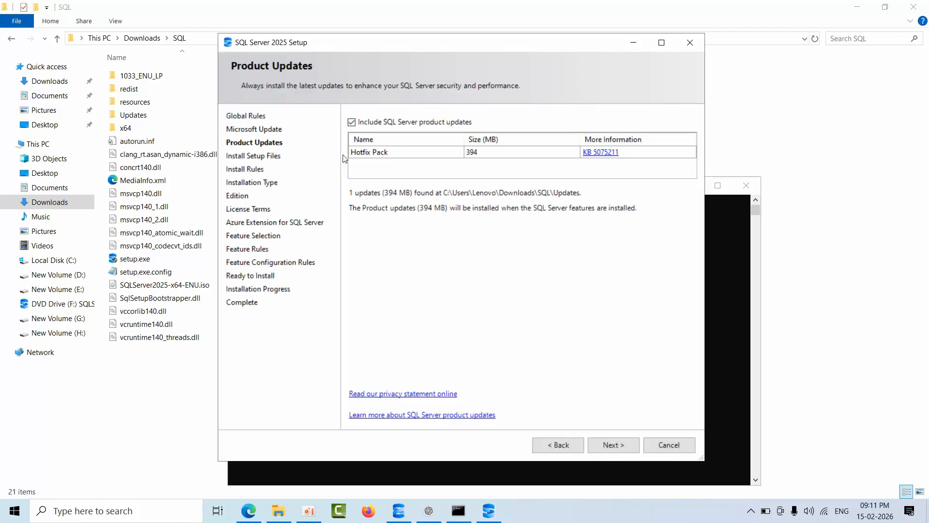
left_click(612, 445)
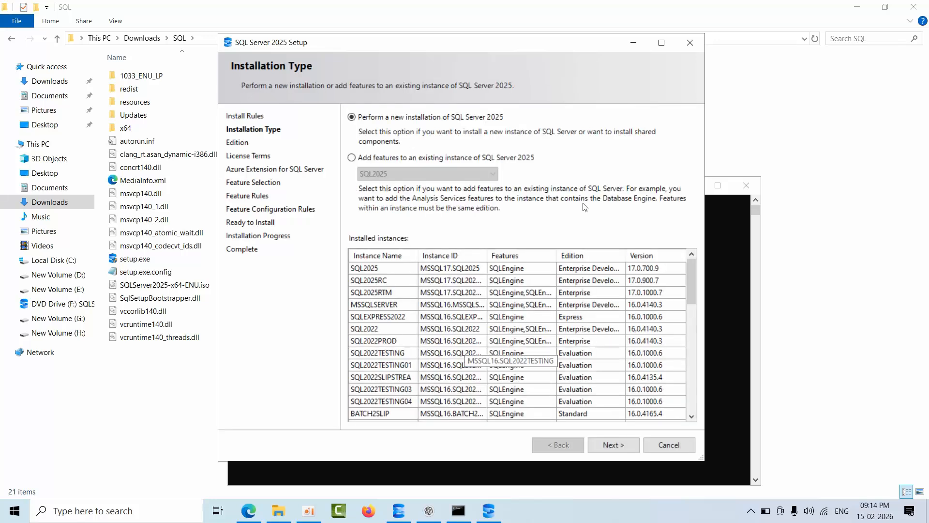
left_click(612, 446)
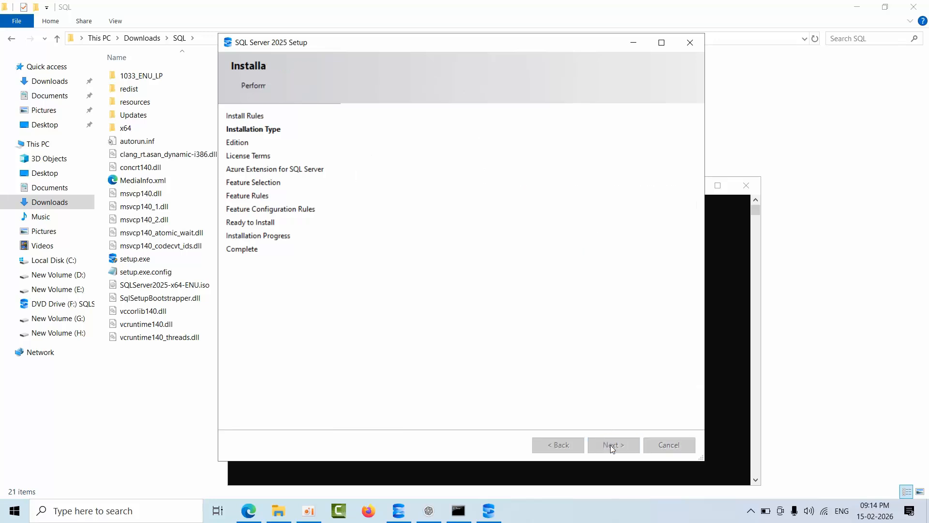
Choose the free Enterprise Developer edition and accept the license terms.
left_click(392, 235)
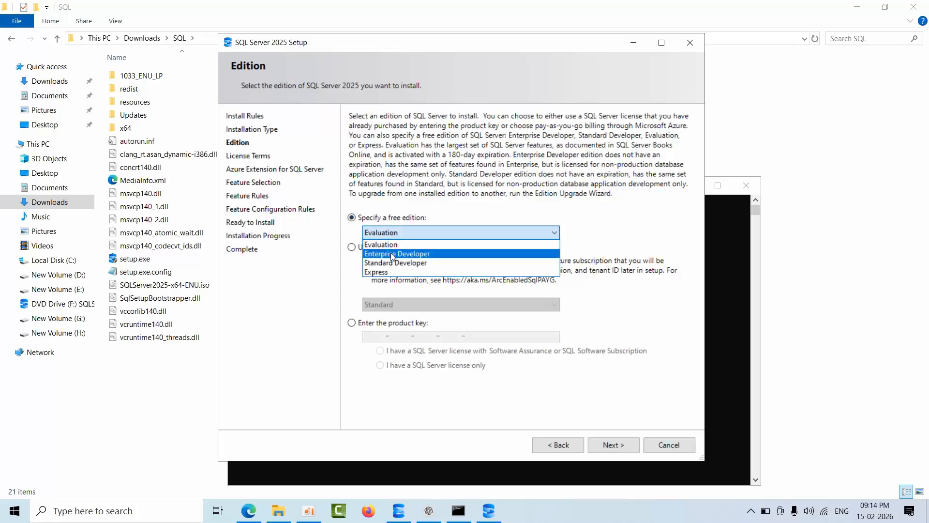
left_click(395, 255)
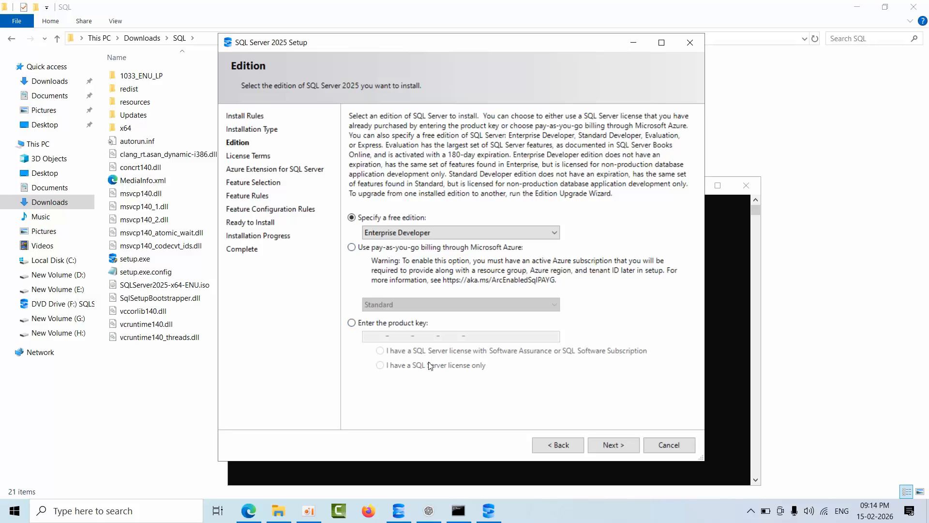
left_click(614, 447)
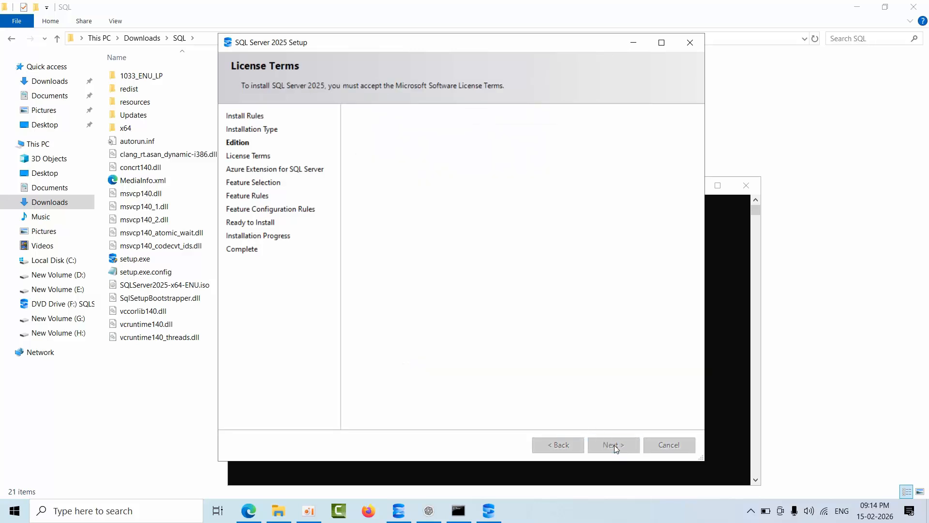
left_click(366, 358)
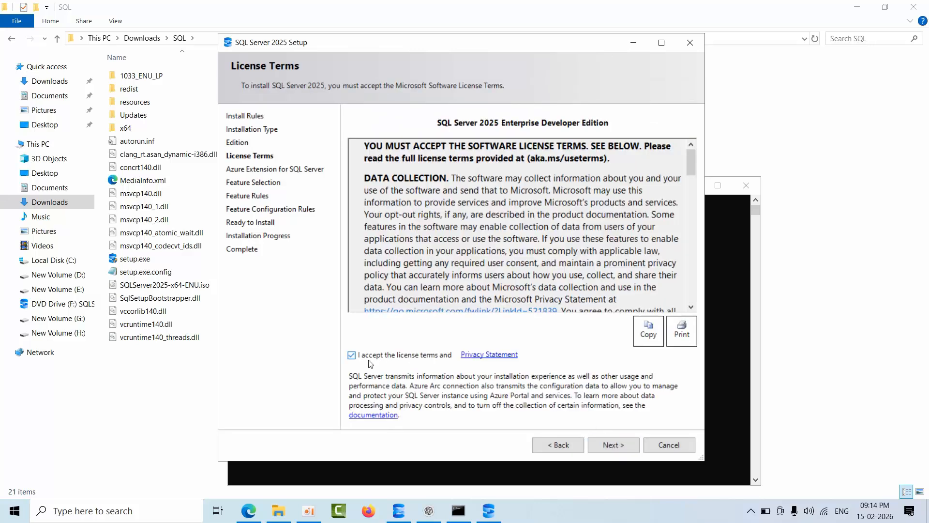
left_click(613, 445)
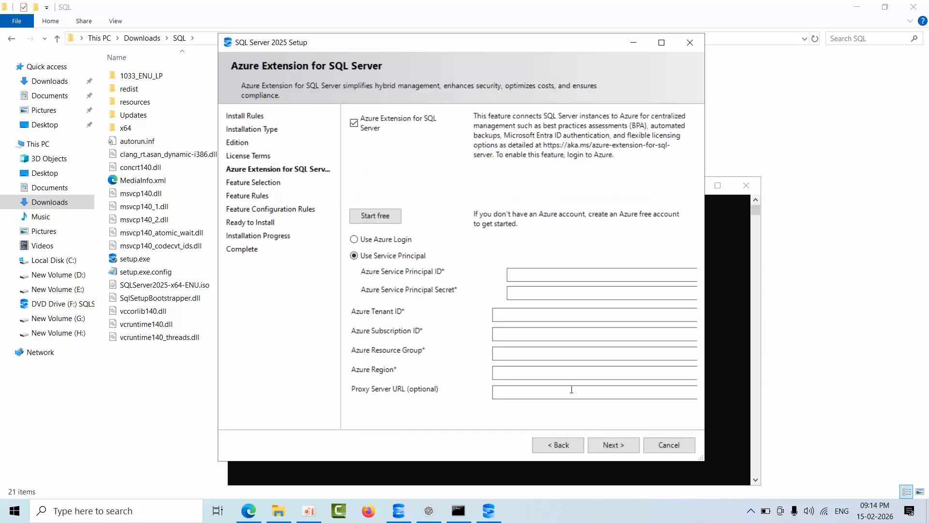
Exclude the Azure Extension for SQL Server and select Database Engine Services as the feature to install.
left_click(354, 122)
left_click(621, 445)
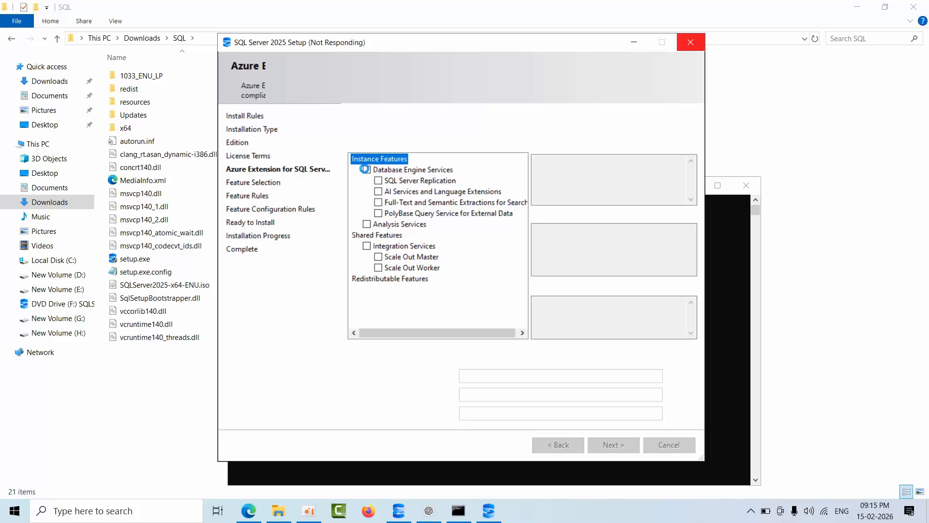
left_click(365, 169)
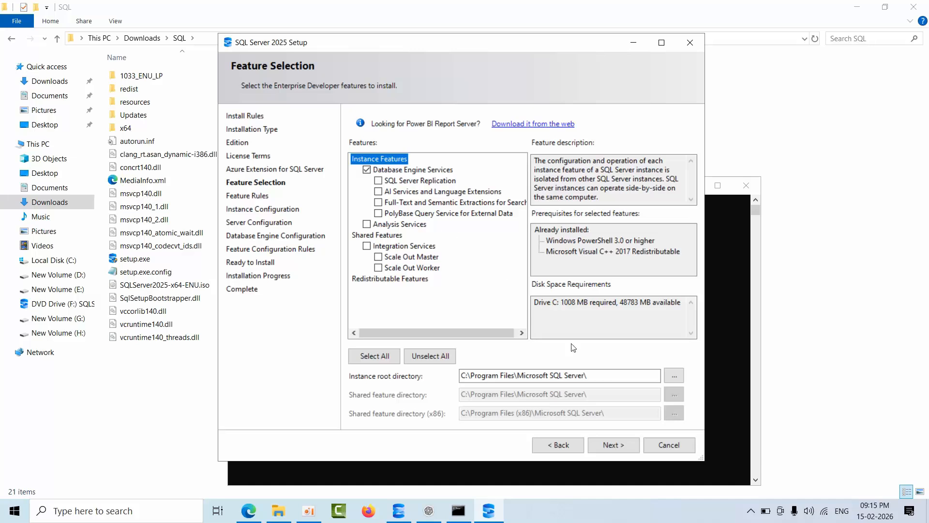
left_click(613, 451)
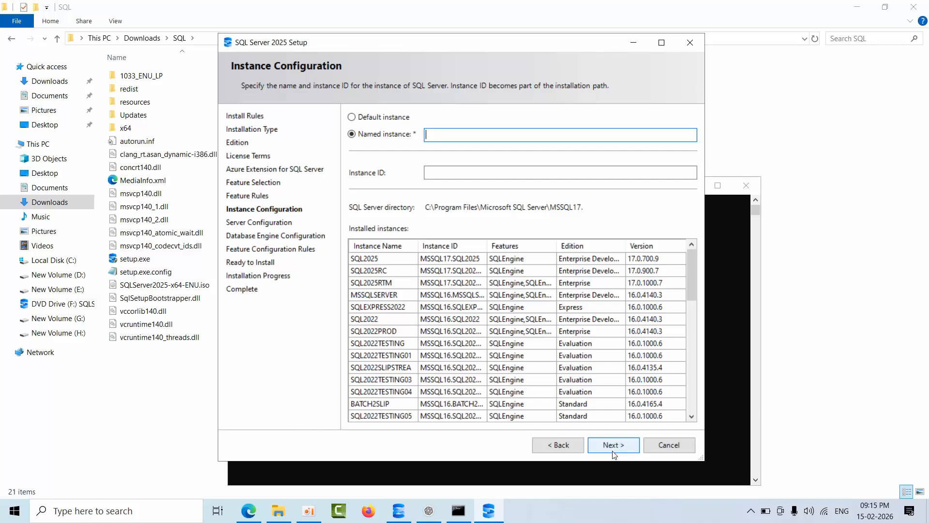
Name the new instance MSSQL2025CU2, use the matching instance ID, and continue to the server configuration.
type("MSSQL2025CU2")
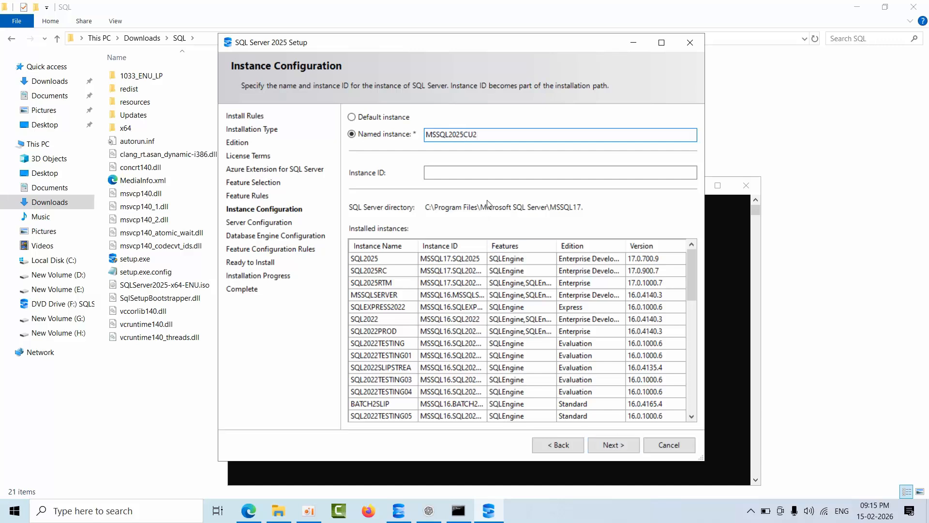
left_click(493, 171)
left_click(500, 135)
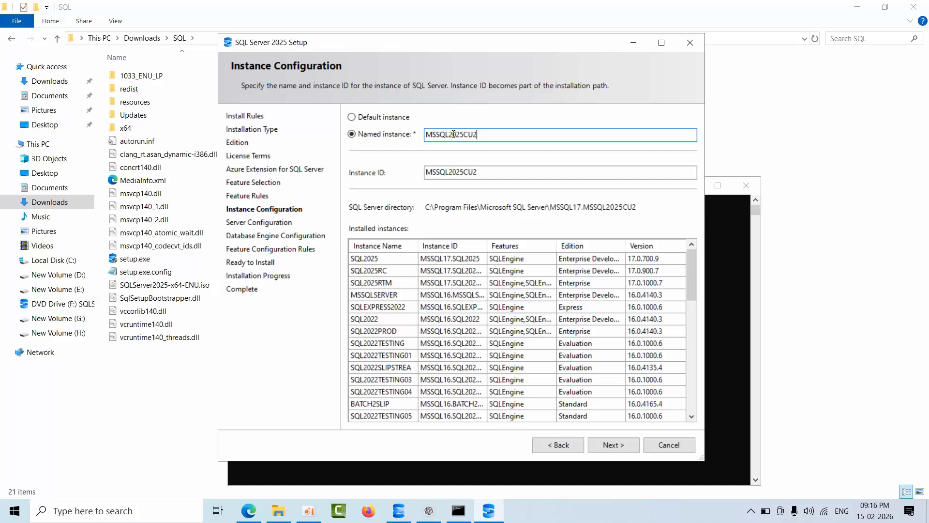
scroll(532, 358, "down", 10)
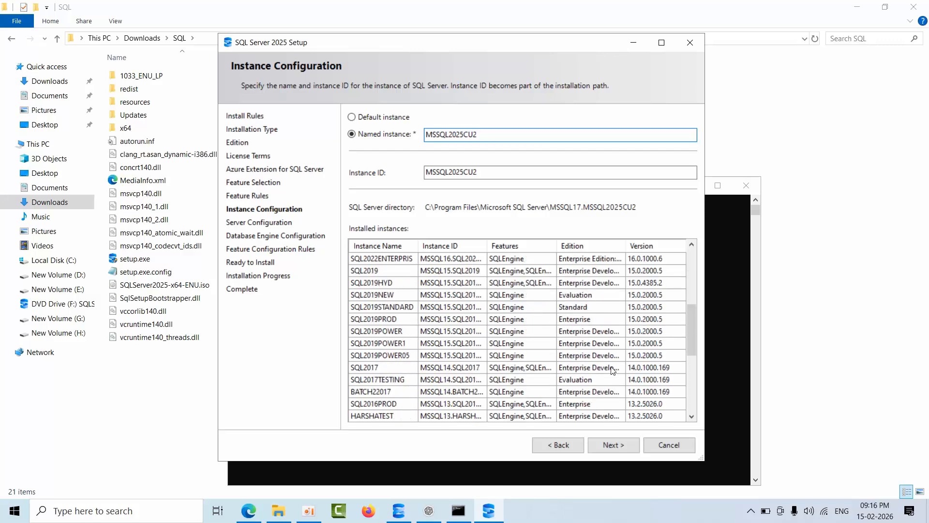
left_click(614, 444)
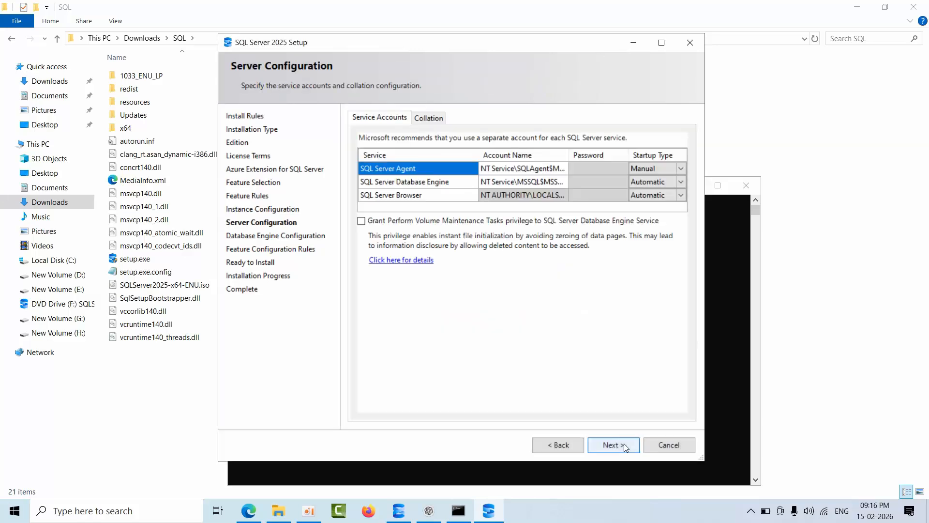
Grant the Perform Volume Maintenance Tasks privilege to the Database Engine service, check the SQL Server Agent startup type, and continue.
left_click(443, 222)
left_click(651, 169)
left_click(624, 446)
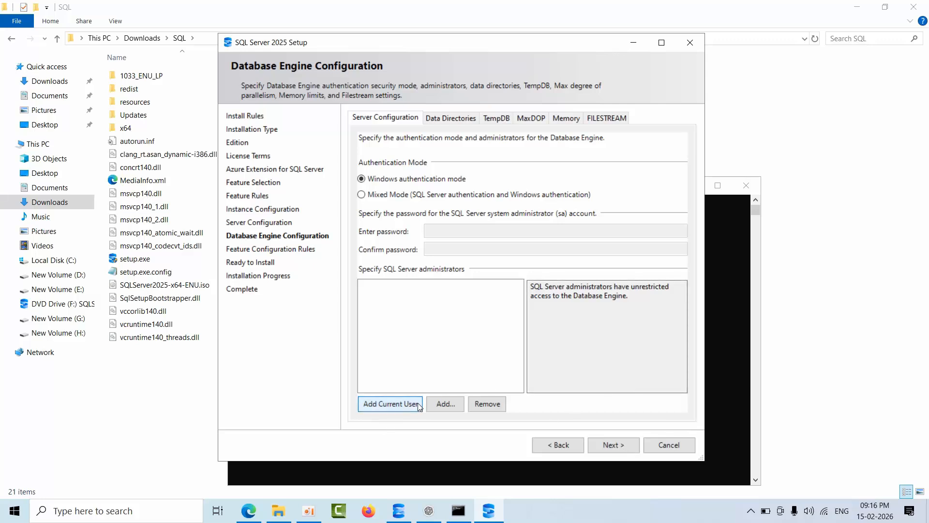
Add the current user as SQL Server administrator and enable Mixed Mode authentication, entering and confirming the sa account password.
left_click(395, 195)
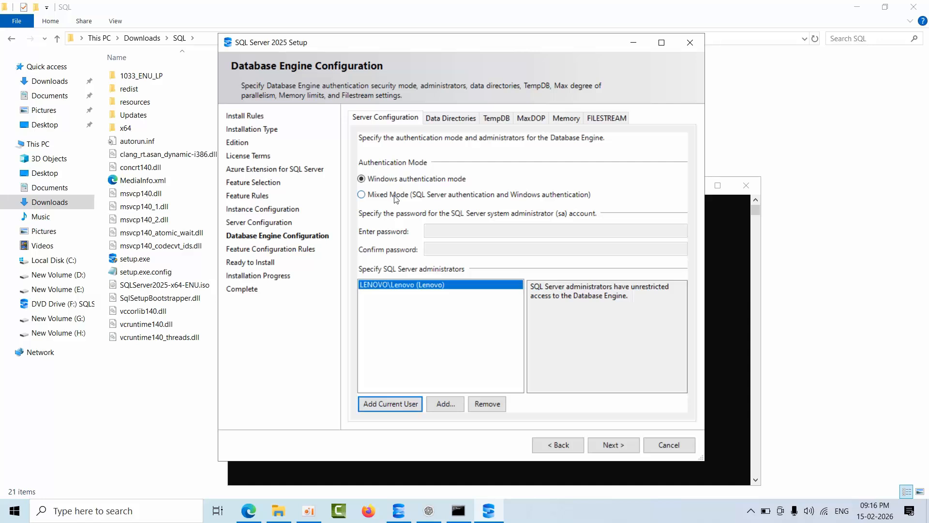
left_click(396, 195)
left_click(425, 230)
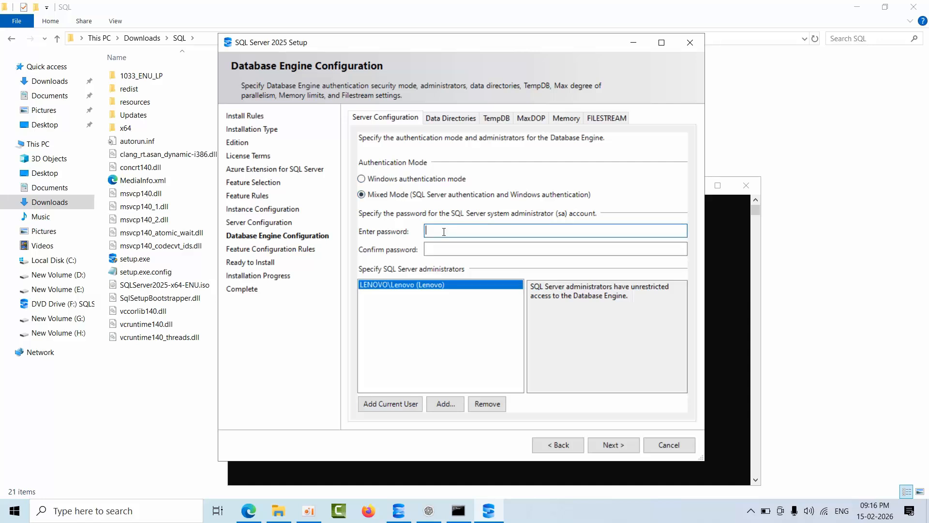
type("a••••••••")
key("Tab")
type("•••••••")
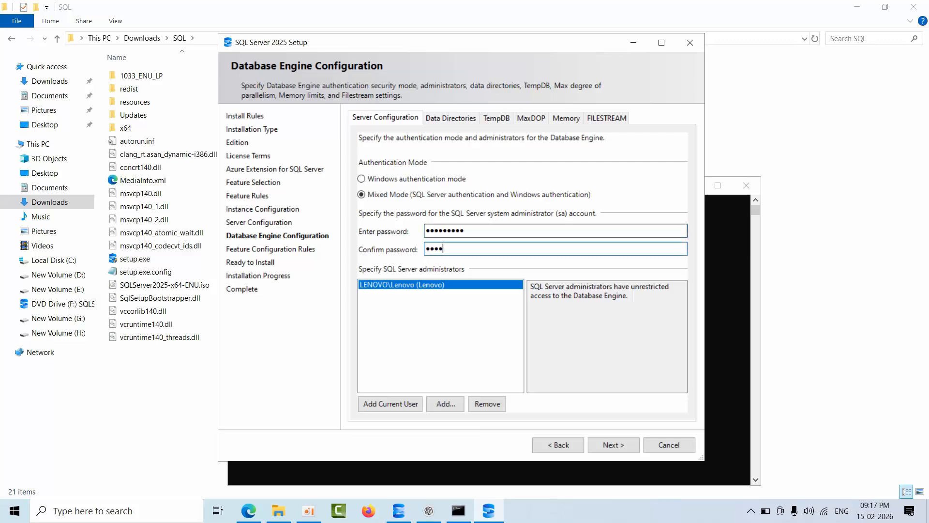
type("••")
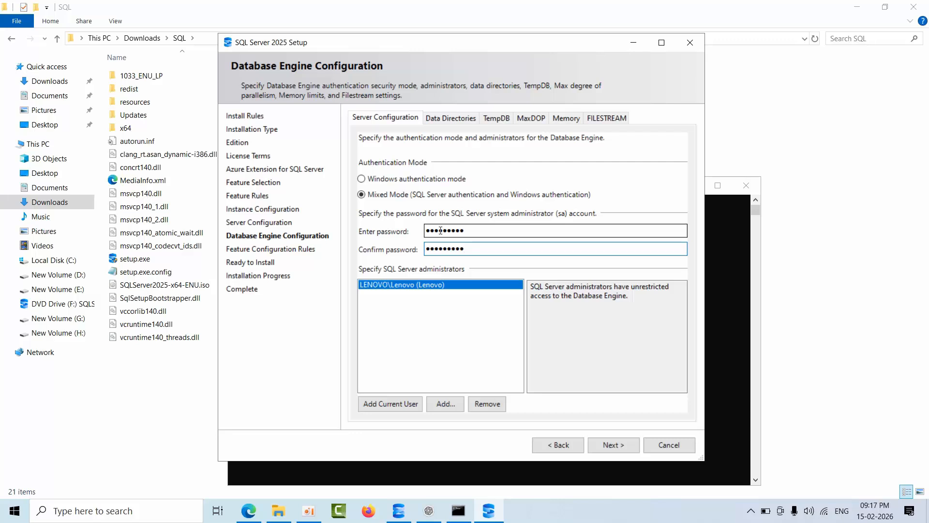
left_click(609, 445)
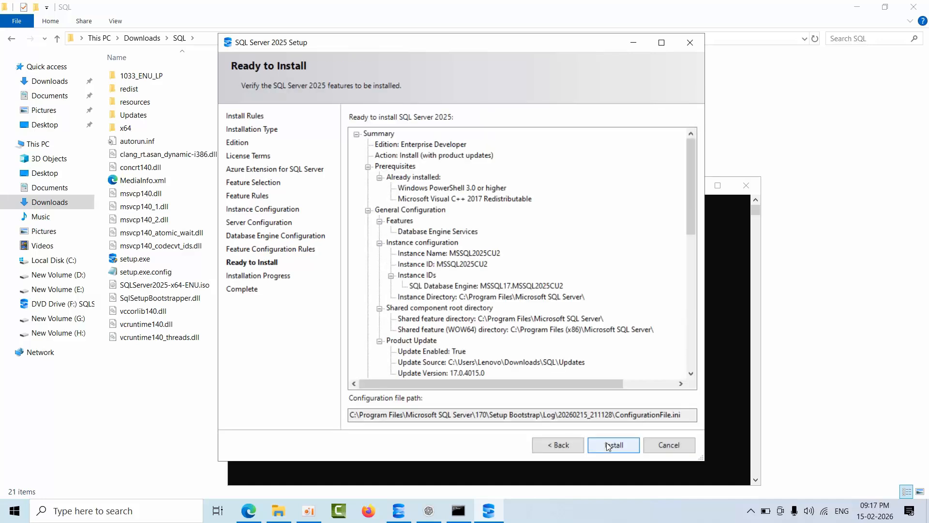
Start the SQL Server 2025 installation, acknowledge the restart notice once it completes, and close setup.
left_click(612, 445)
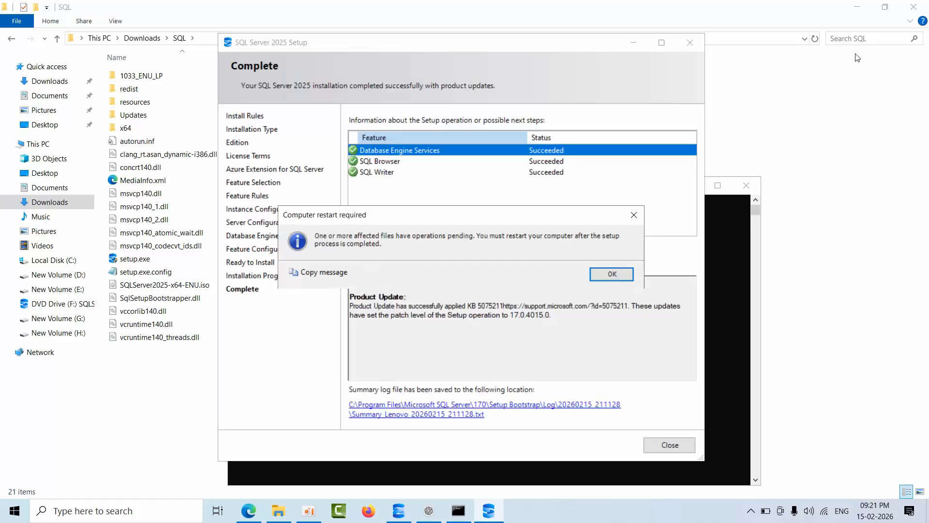
left_click(603, 276)
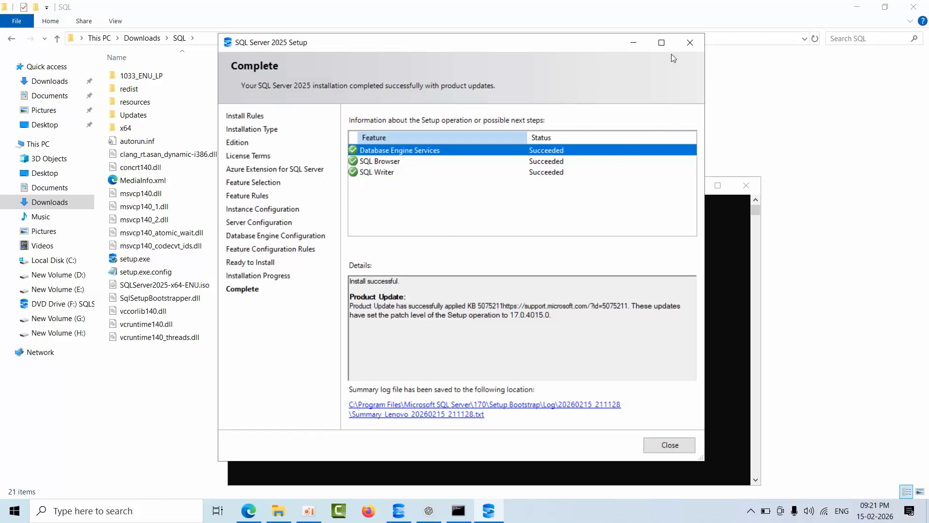
left_click(688, 44)
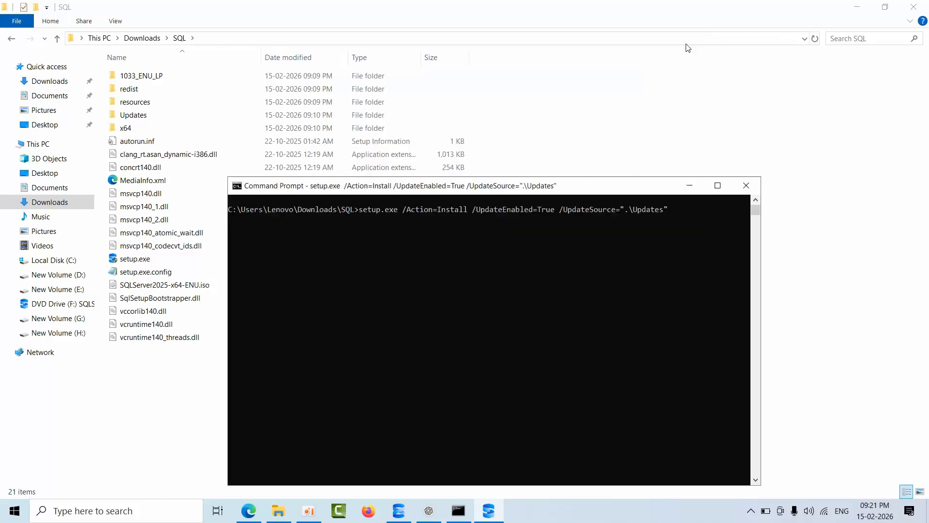
Switch to SQL Server Management Studio and connect to the local instance LENOVO\MSSQL2025CU2 with Windows Authentication, trusting the server certificate.
left_click(399, 511)
left_click(49, 78)
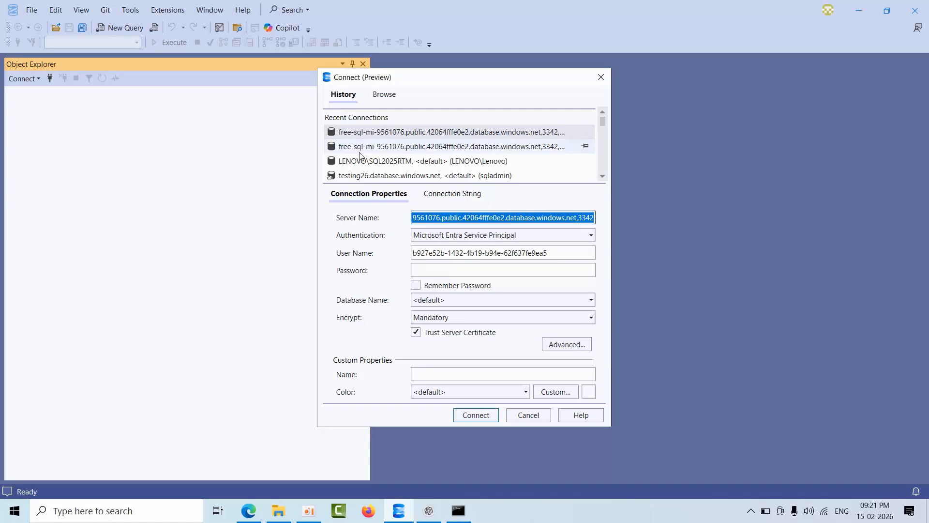
left_click(382, 95)
left_click(332, 118)
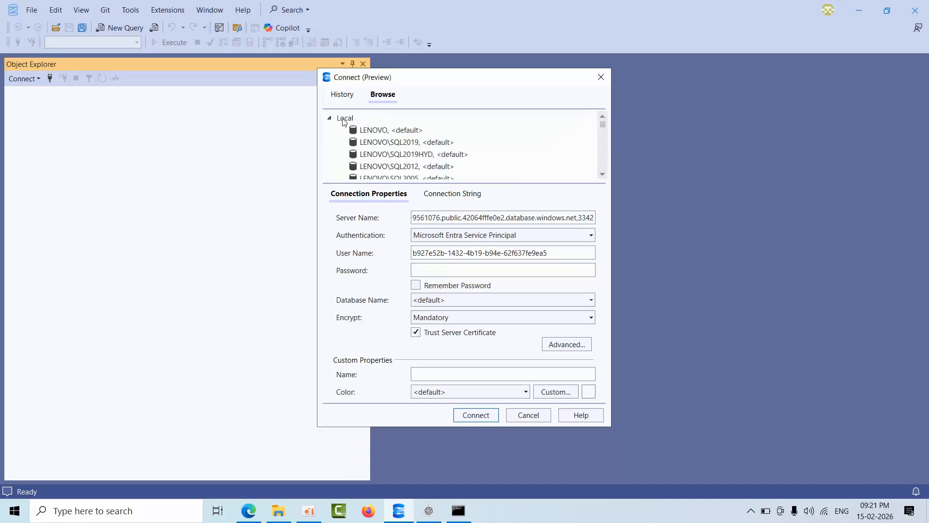
scroll(449, 160, "down", 2)
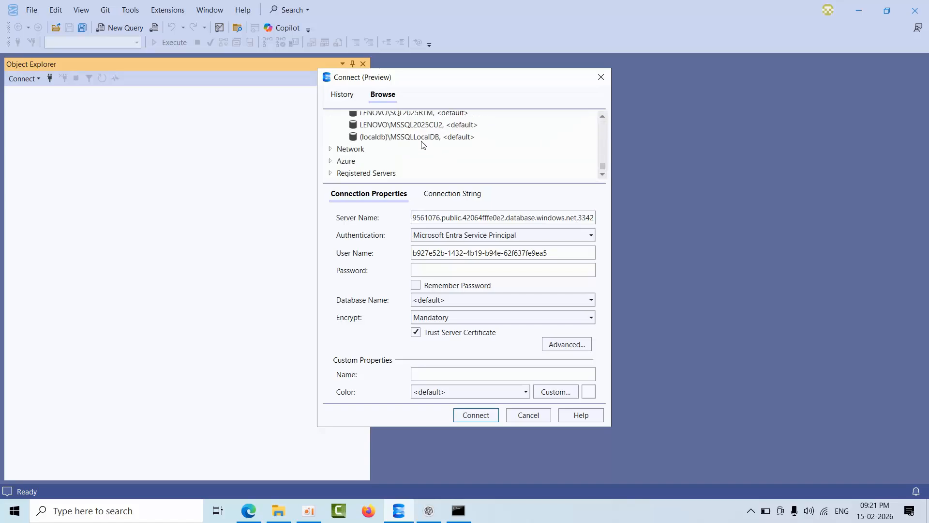
left_click(424, 127)
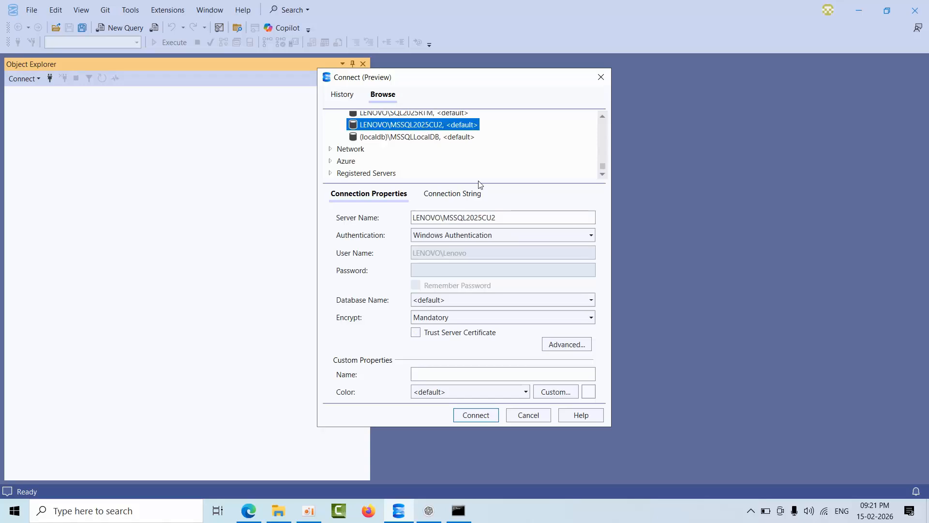
left_click(444, 334)
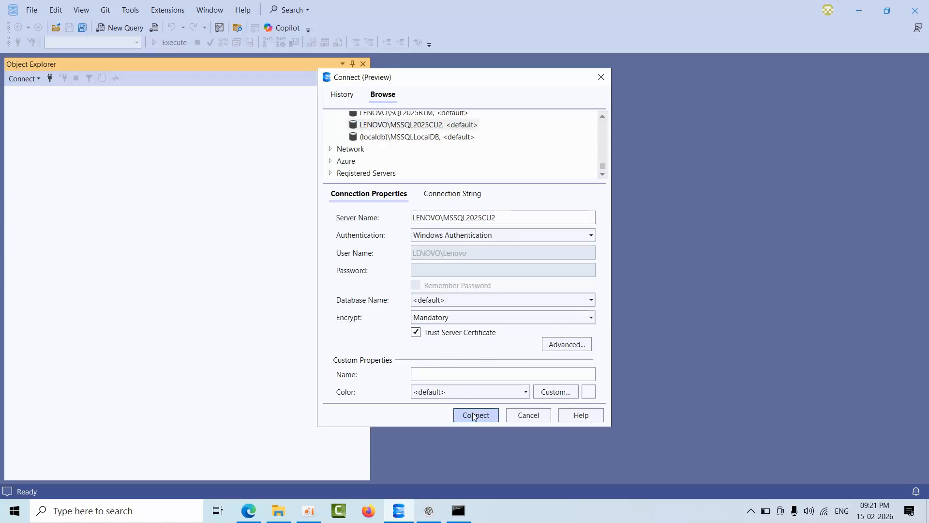
left_click(473, 415)
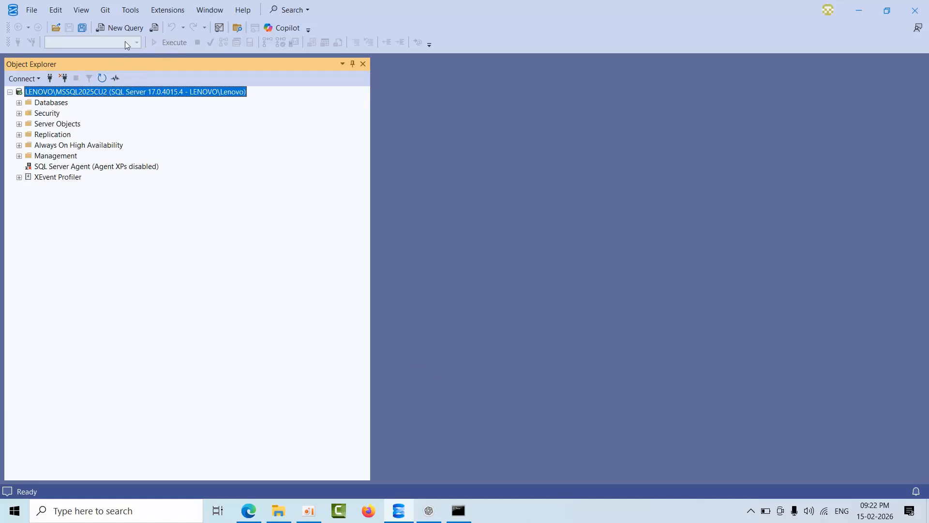
left_click(119, 28)
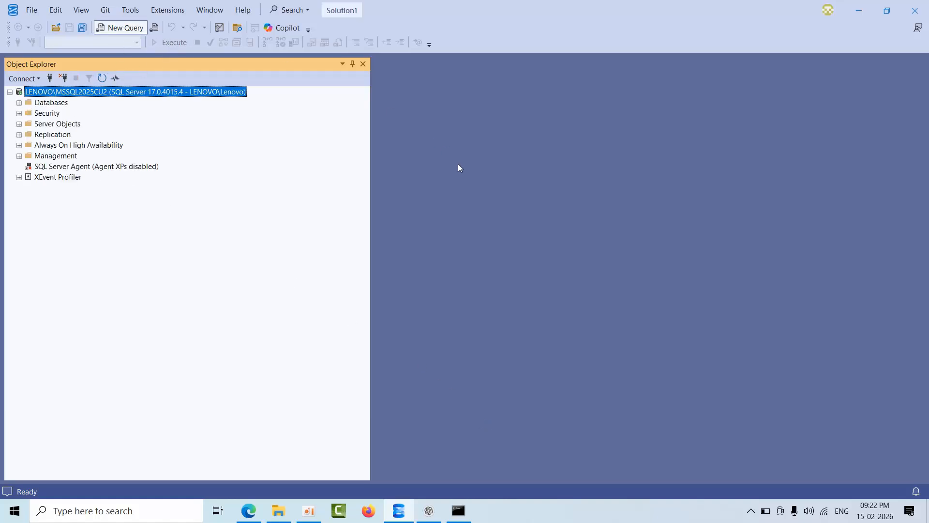
type("s")
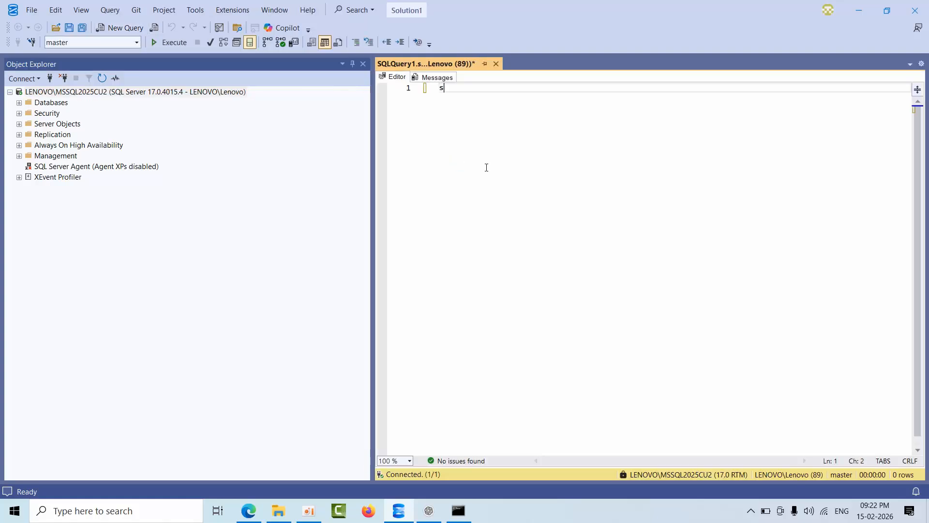
type("elect @@vers")
key("Down")
key("Tab")
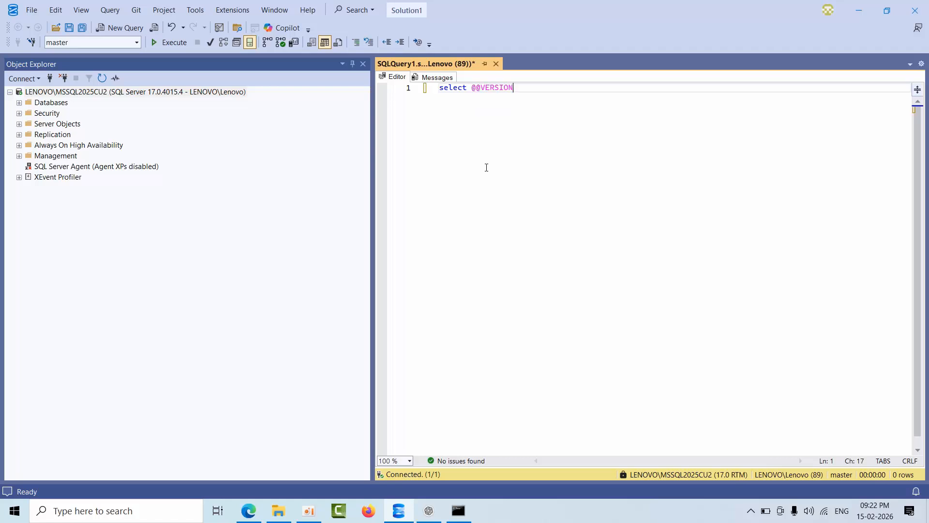
left_click(177, 41)
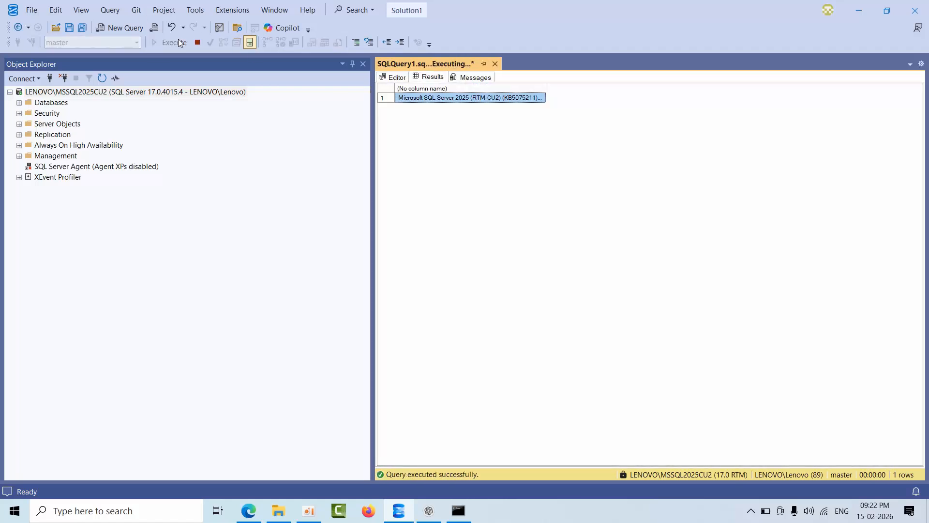
left_click_drag(546, 85, 898, 92)
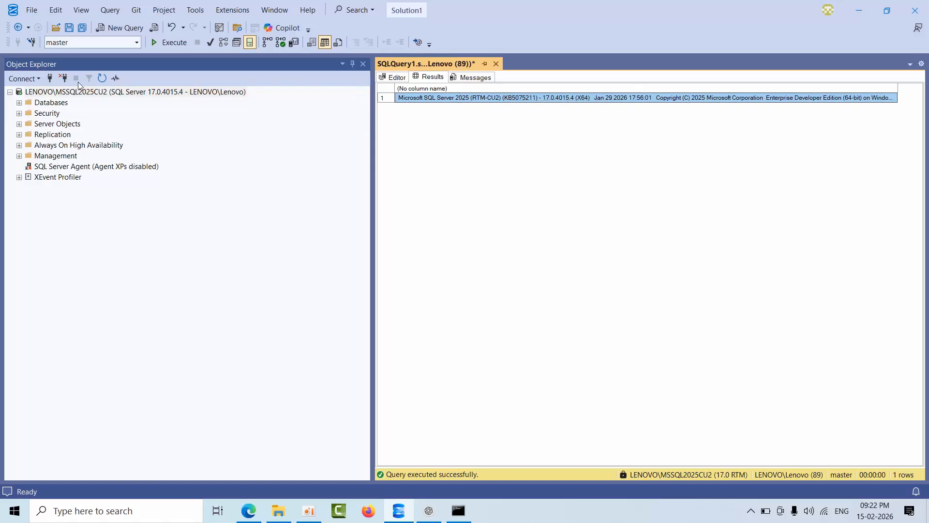
left_click(399, 79)
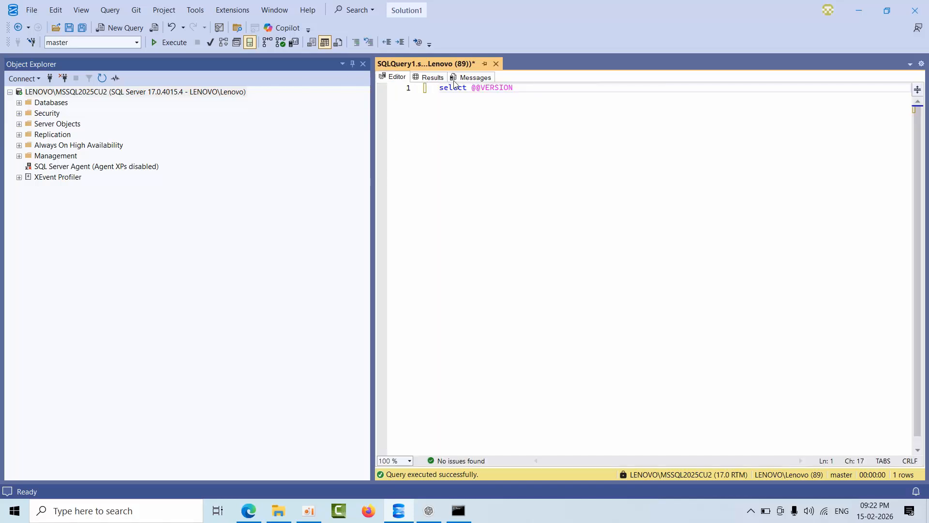